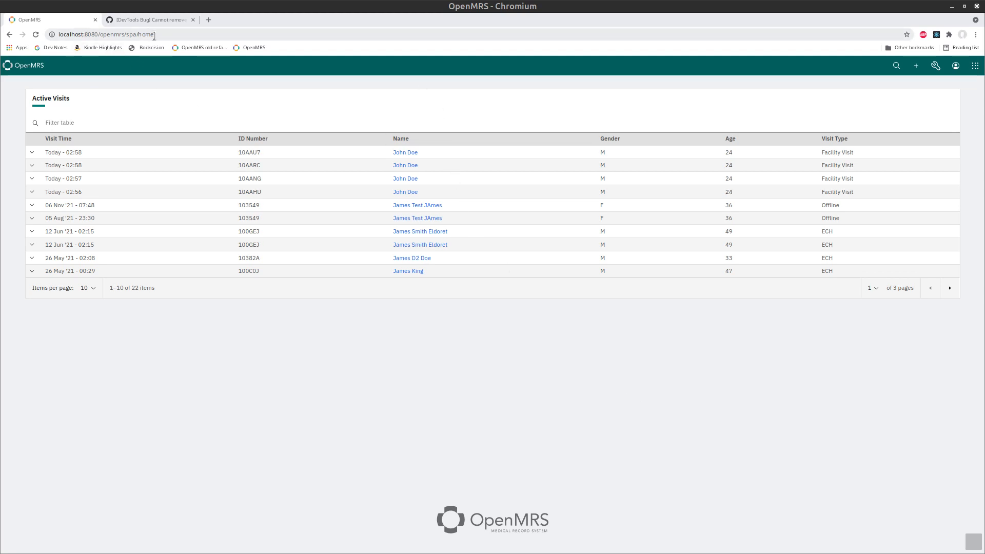
# Step: Bring up the Activities overview to see the VS Code and Chromium windows
pyautogui.press('super')
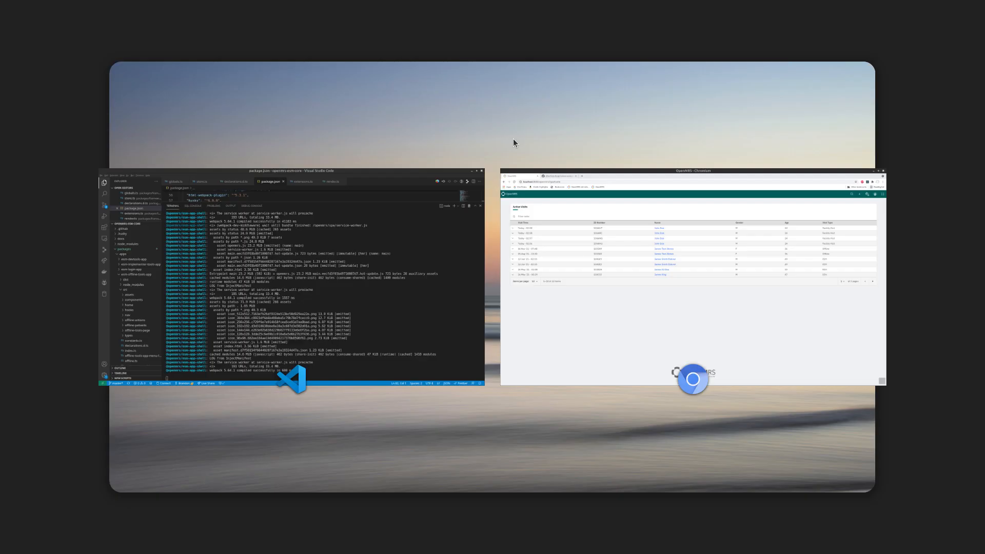
# Step: Review the yarn run:shell build output in VS Code, collapse esm-offline-tools-app, then return to Chromium
pyautogui.click(298, 269)
pyautogui.scroll(10, 513, 346)
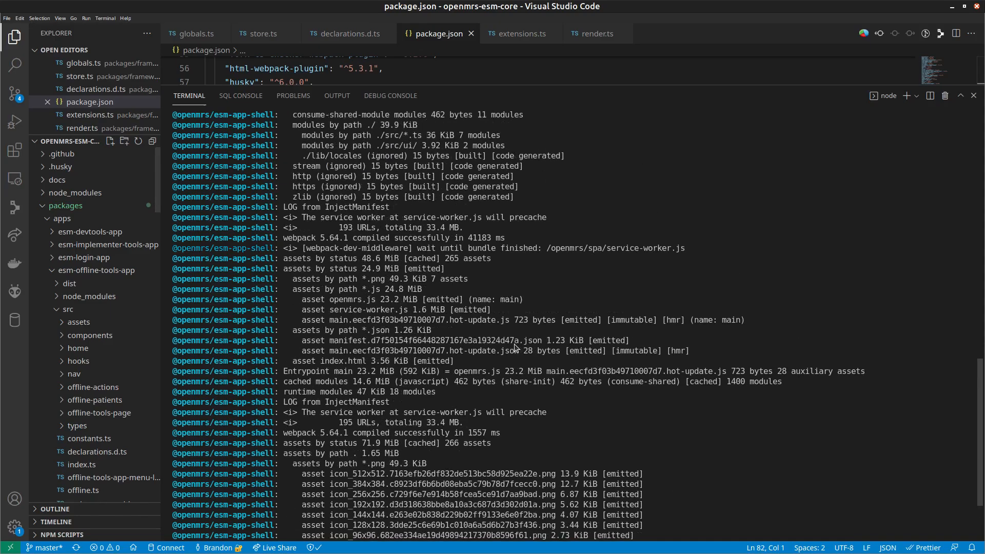
pyautogui.scroll(6, 558, 362)
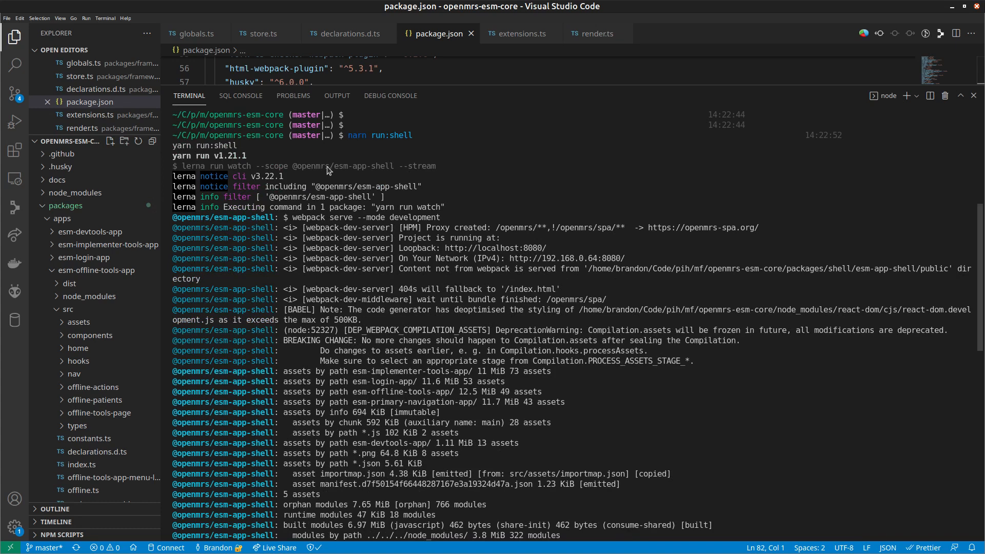
pyautogui.scroll(-1, 329, 170)
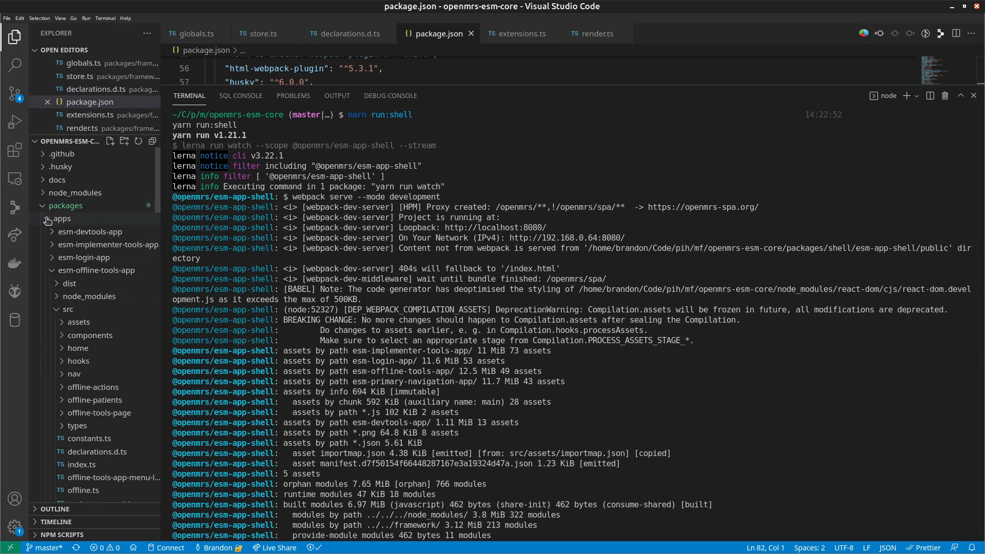
pyautogui.click(52, 270)
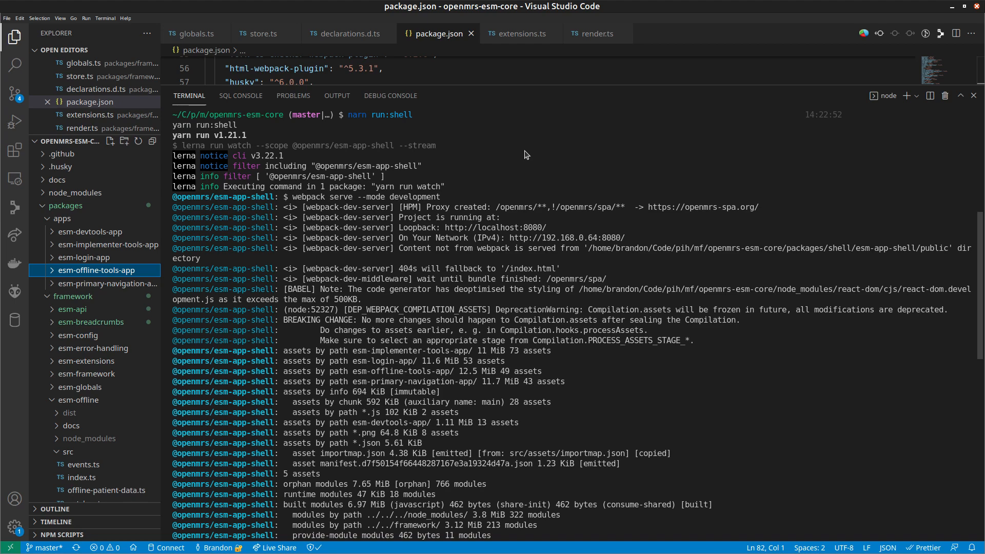
pyautogui.press('super')
pyautogui.click(577, 291)
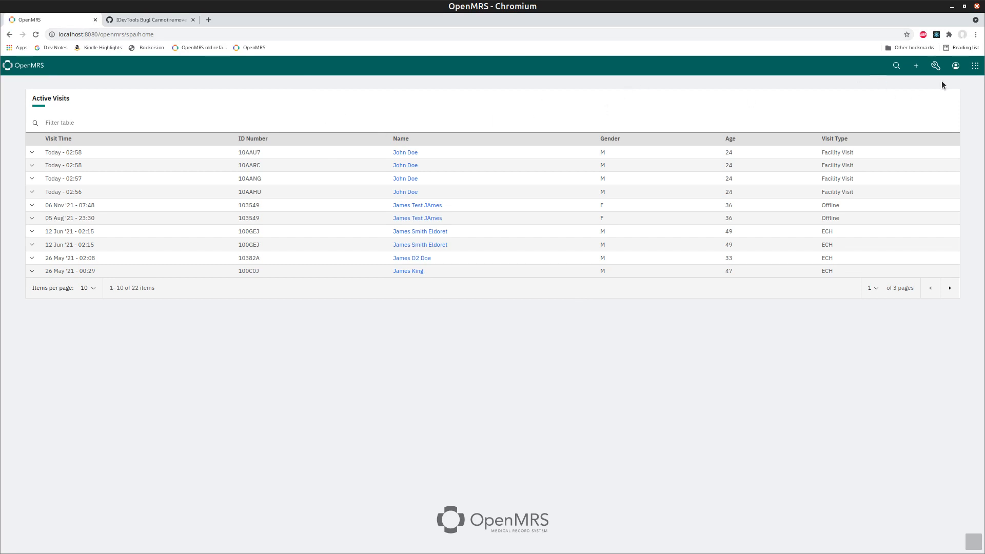
# Step: Open and close the OpenMRS user menu, then open DevTools with Ctrl+Shift+I
pyautogui.click(956, 68)
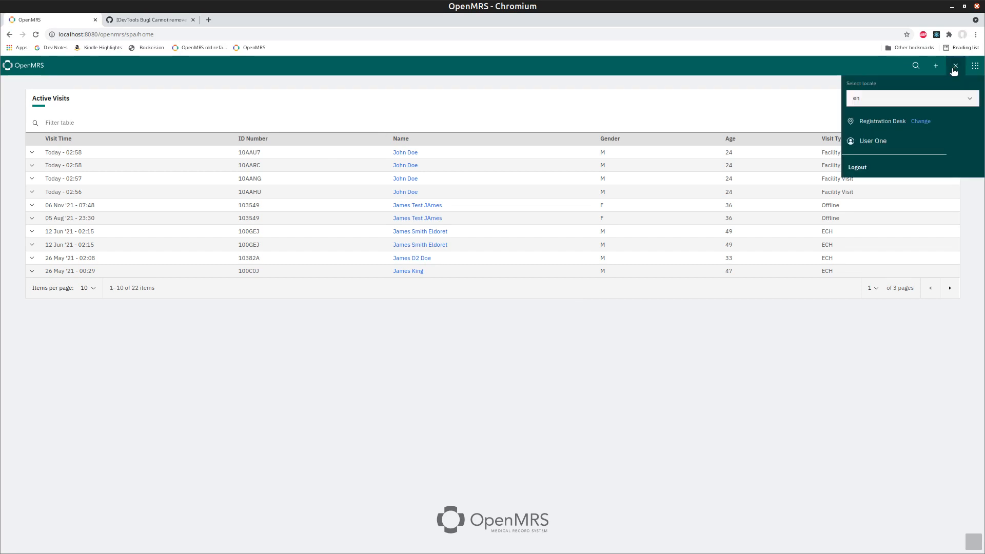
pyautogui.click(957, 66)
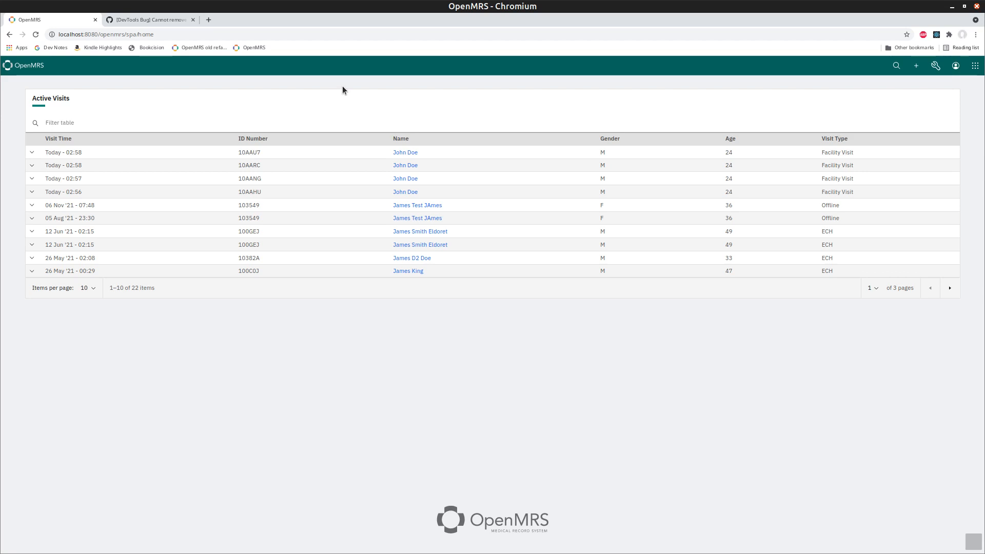
pyautogui.hotkey('ctrl', 'shift', 'i')
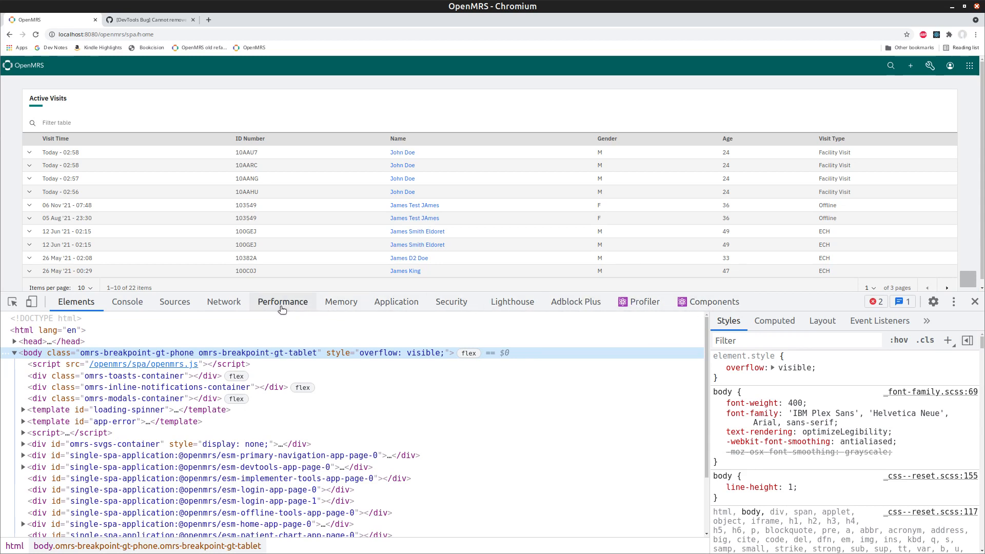
# Step: Record a React Profiler session of opening the OpenMRS user menu, producing its flamegraph
pyautogui.click(646, 305)
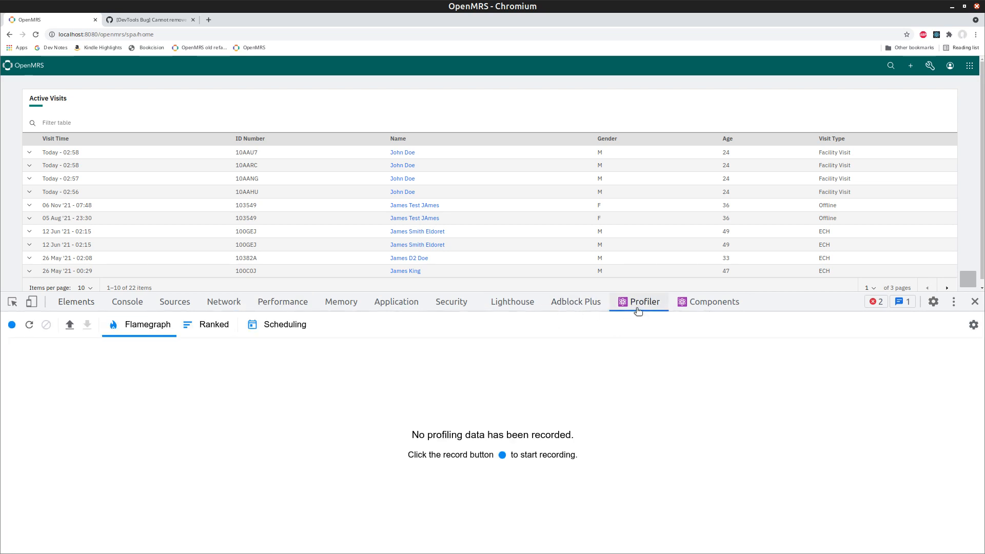
pyautogui.click(11, 325)
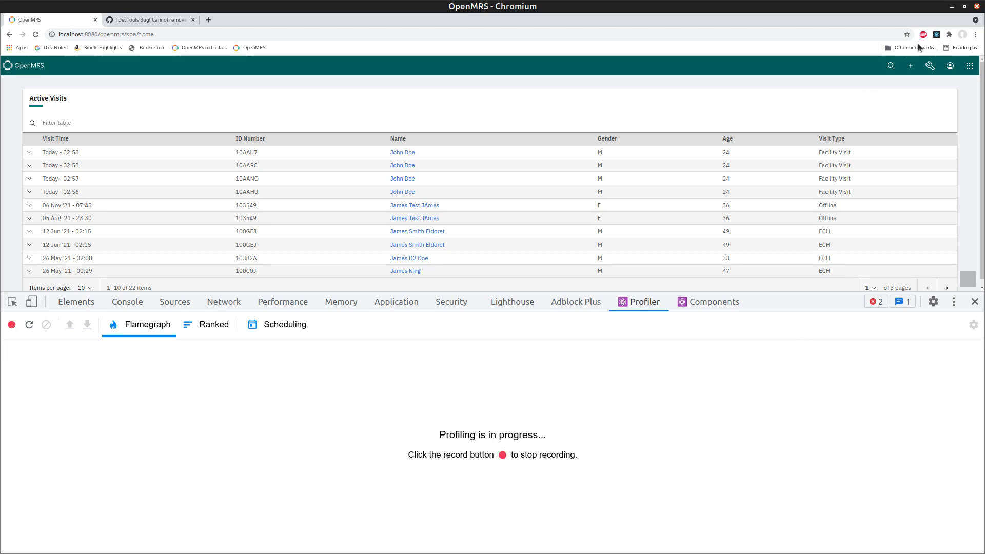
pyautogui.click(948, 69)
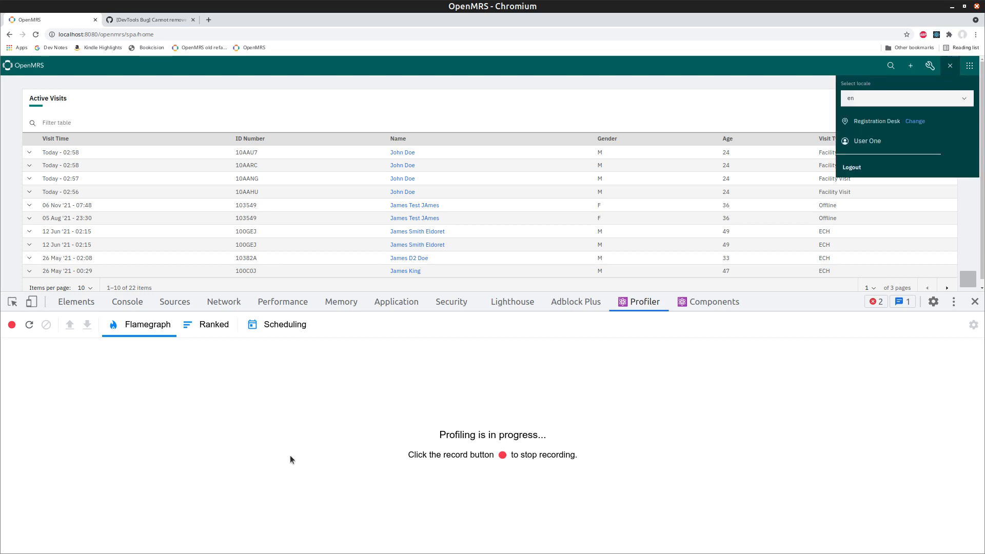
pyautogui.click(12, 325)
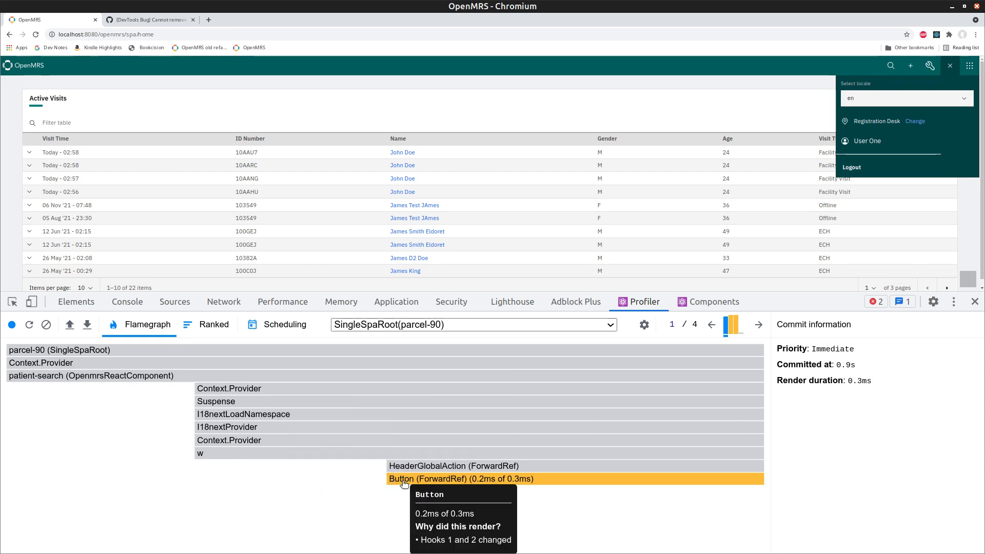
pyautogui.click(611, 325)
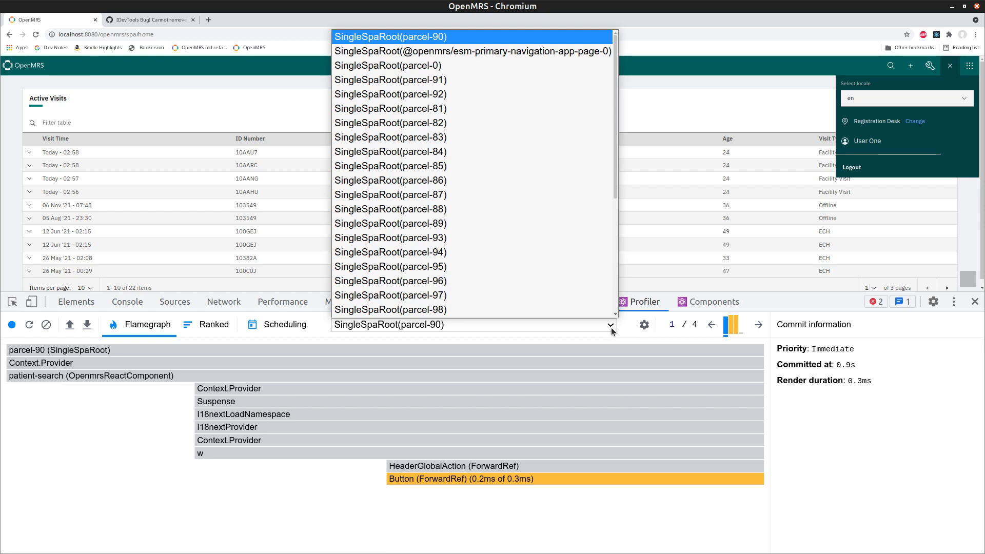
pyautogui.scroll(-1, 557, 238)
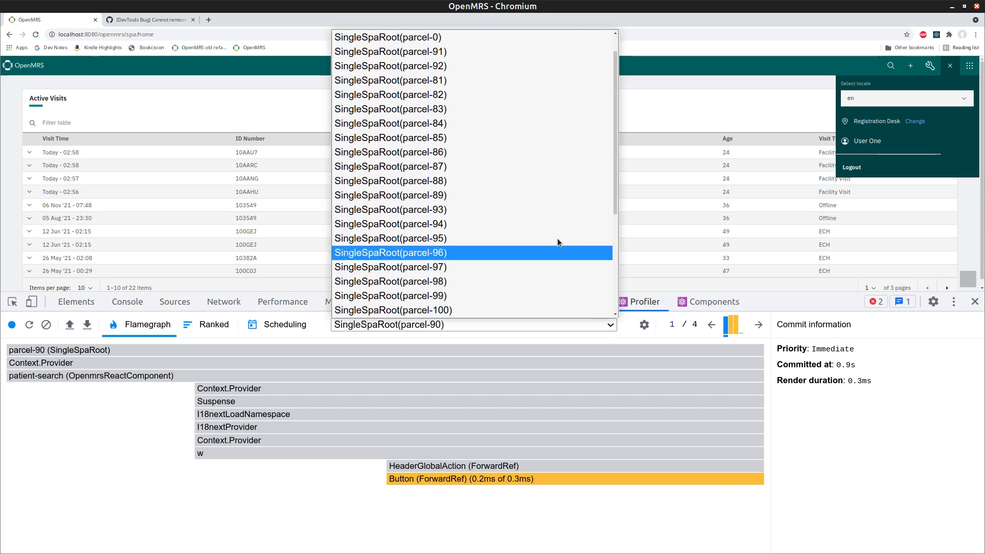
pyautogui.scroll(1, 536, 225)
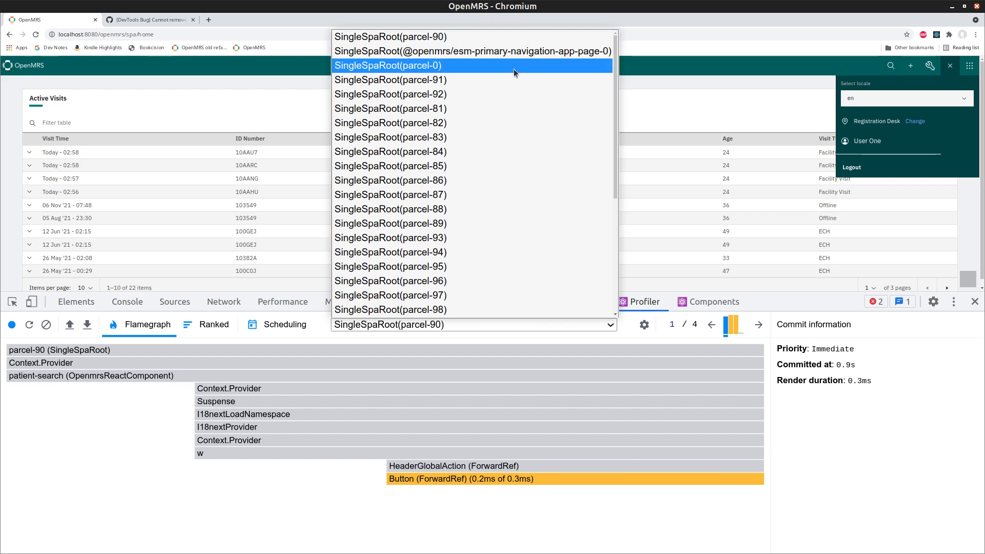
pyautogui.click(491, 37)
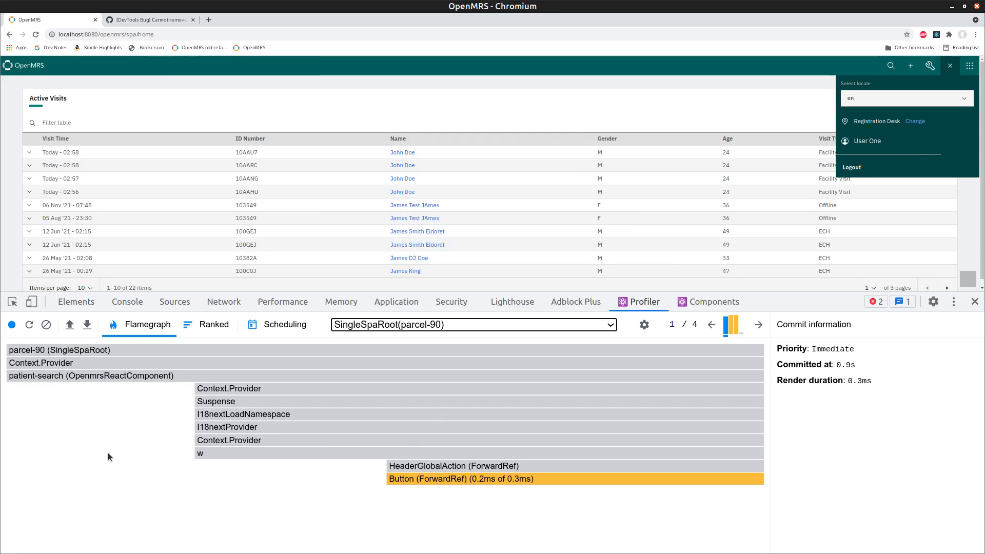
# Step: Step through roots parcel-92 to parcel-98 and back, ending on esm-primary-navigation-app-page-0
pyautogui.press('Down')
pyautogui.press('Down')
pyautogui.press('Down')
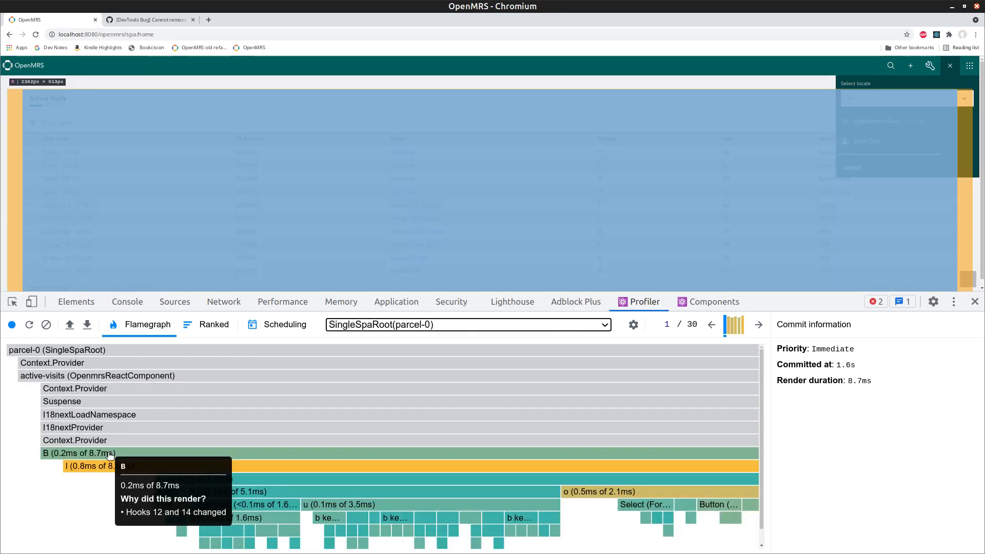
pyautogui.press('Down')
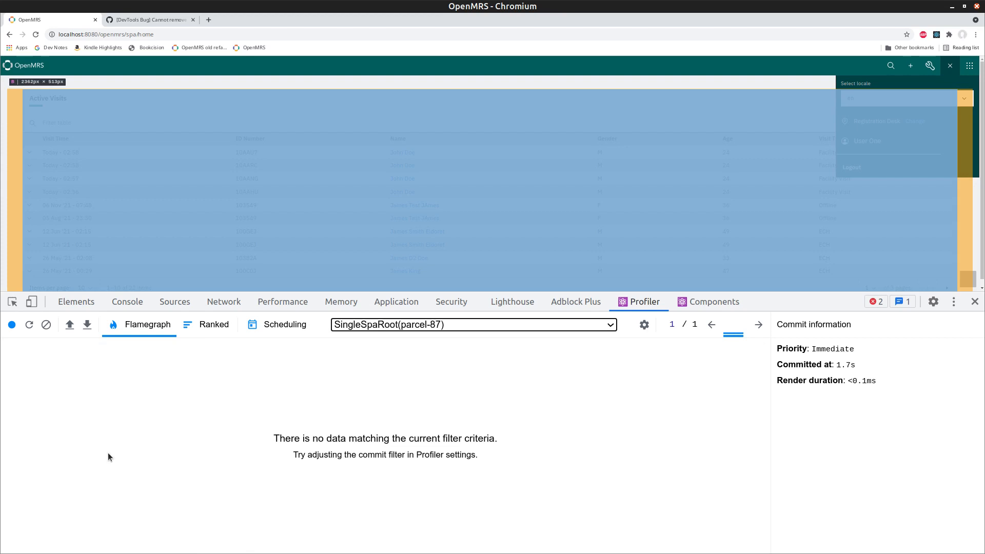
pyautogui.press('Down')
pyautogui.press('Down')
pyautogui.press('Down')
pyautogui.press('Down')
pyautogui.press('Down')
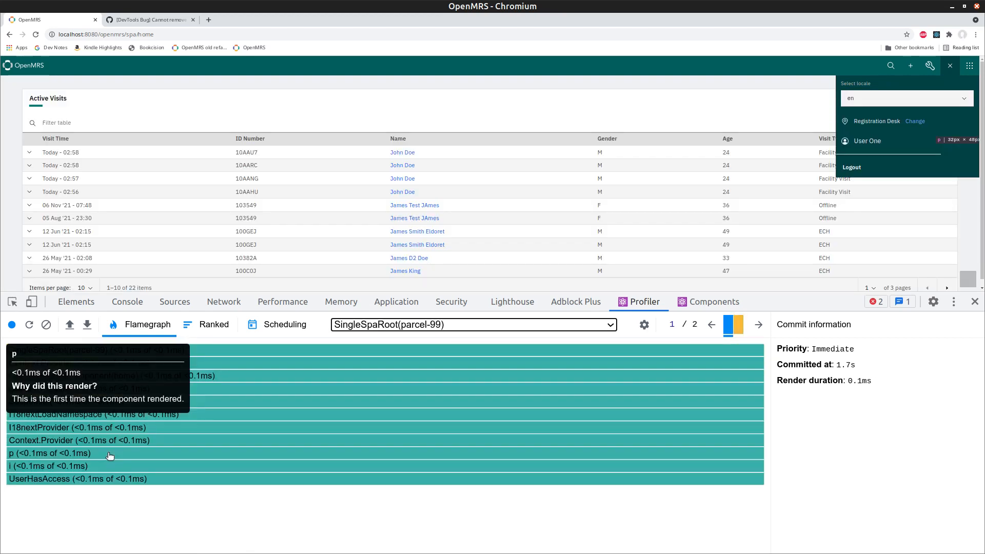
pyautogui.press('Up')
pyautogui.press('Up')
pyautogui.press('Up')
pyautogui.press('Up')
pyautogui.press('Up')
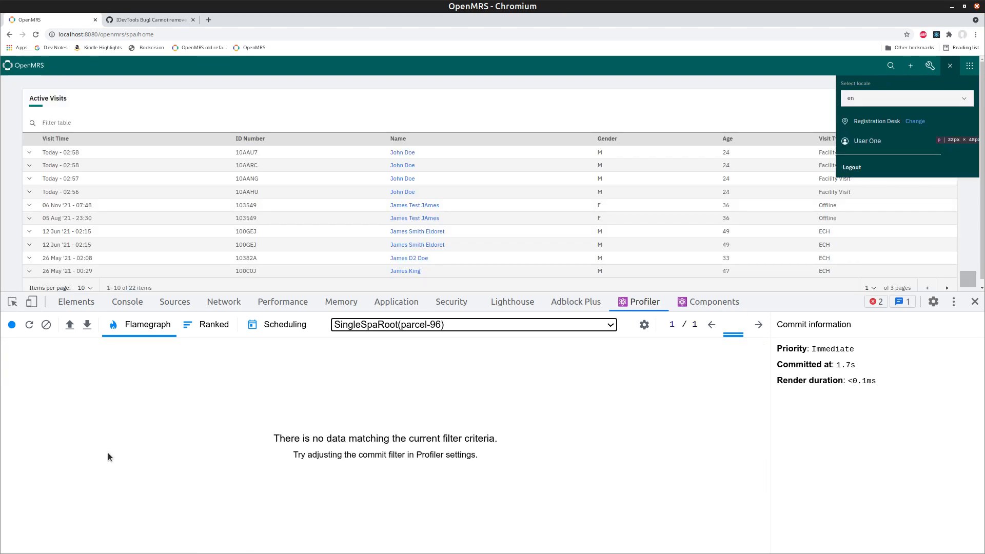
pyautogui.press('Up')
pyautogui.press('Up')
pyautogui.press('Up')
pyautogui.press('Up')
pyautogui.press('Up')
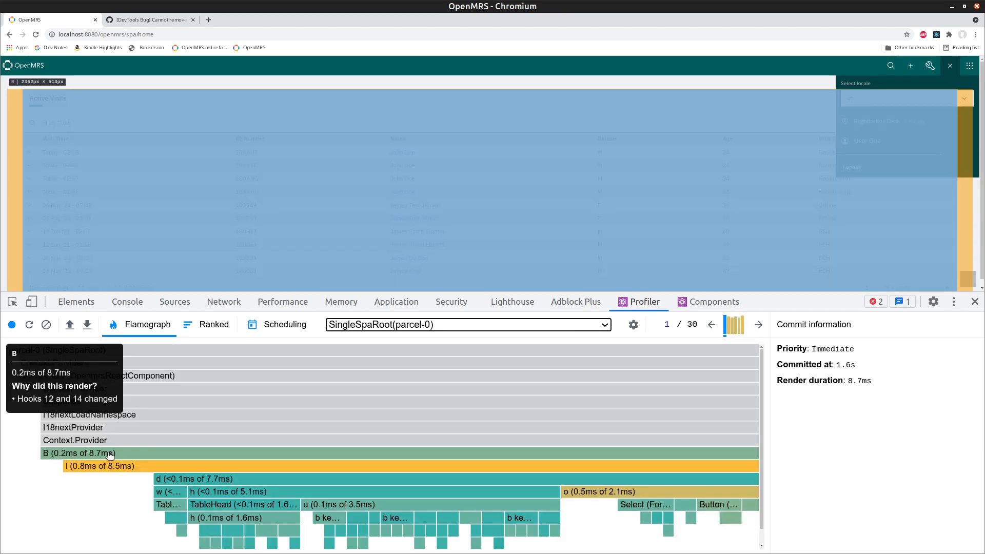
pyautogui.press('Up')
pyautogui.press('Up')
pyautogui.press('Down')
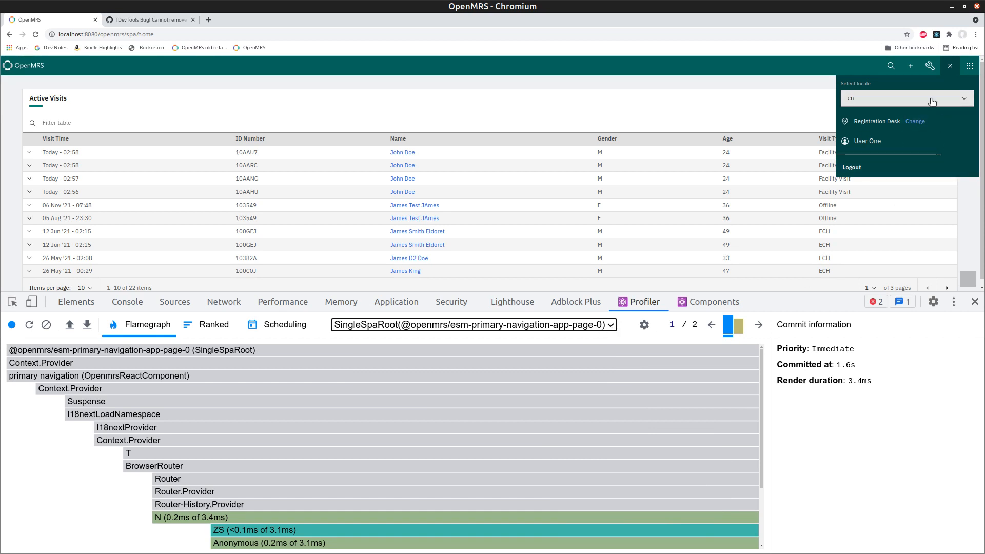
# Step: Compare commit 2 and commit 1 of the primary navigation flamegraph, then open the root list
pyautogui.scroll(-3, 95, 497)
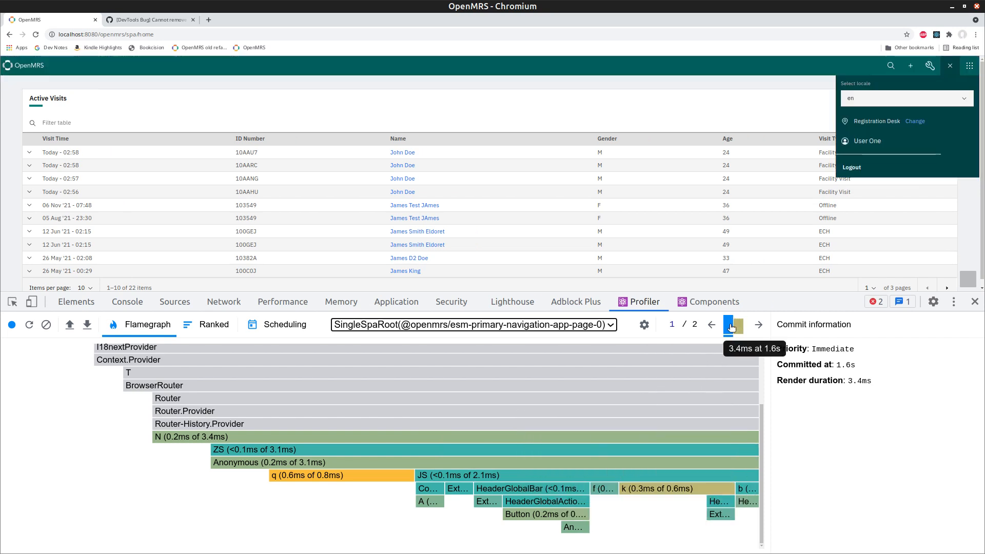
pyautogui.click(758, 326)
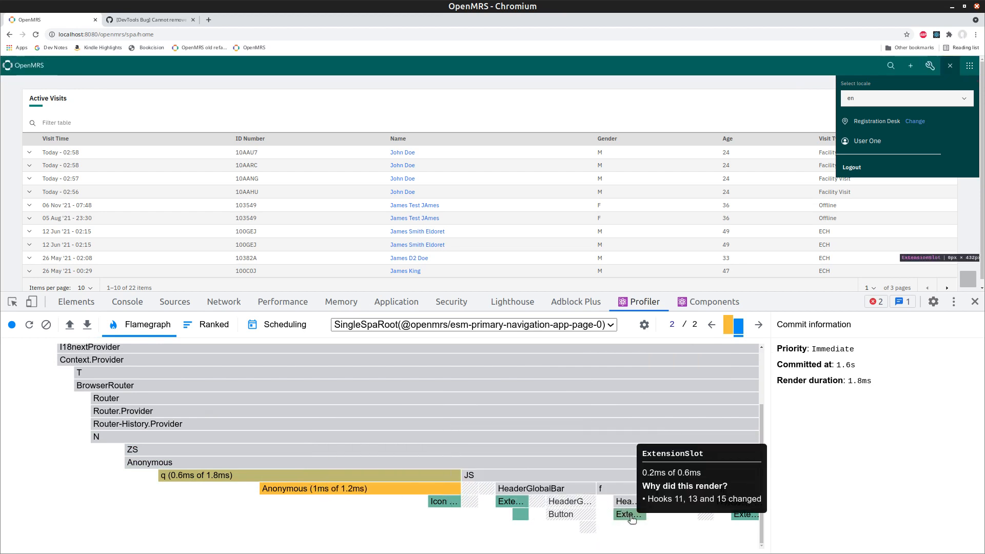
pyautogui.click(710, 325)
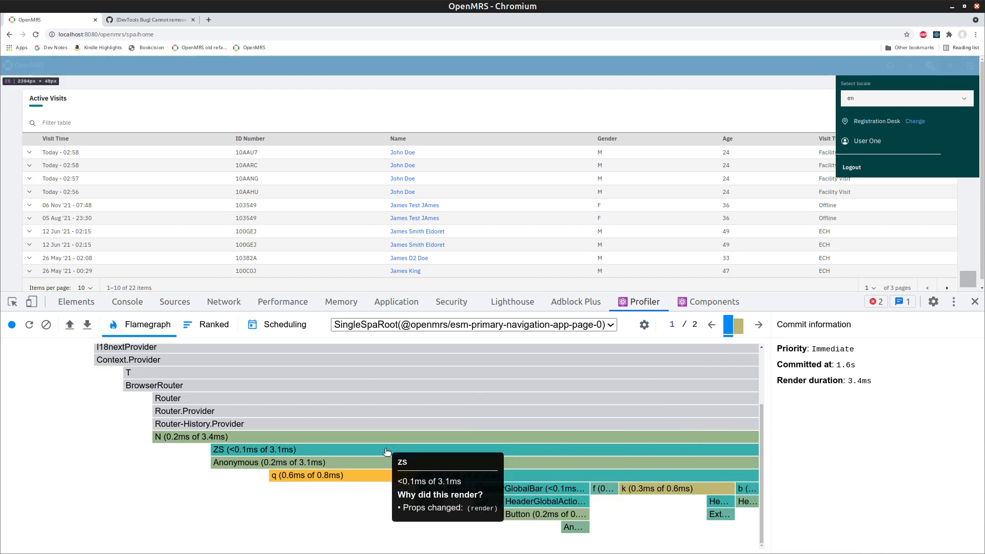
pyautogui.click(611, 324)
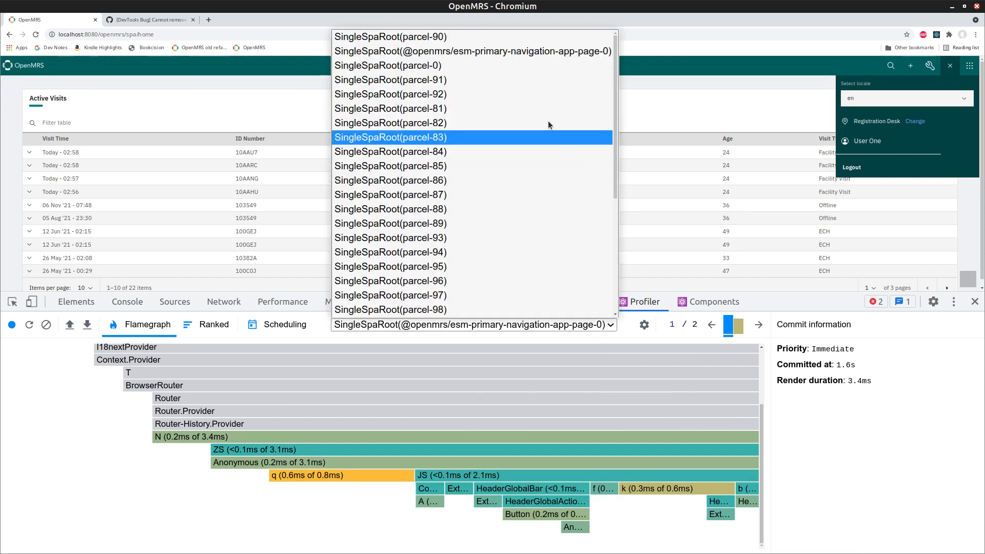
# Step: Select the parcel-90 root, step to parcel-0, and check the root list without changing it
pyautogui.click(520, 37)
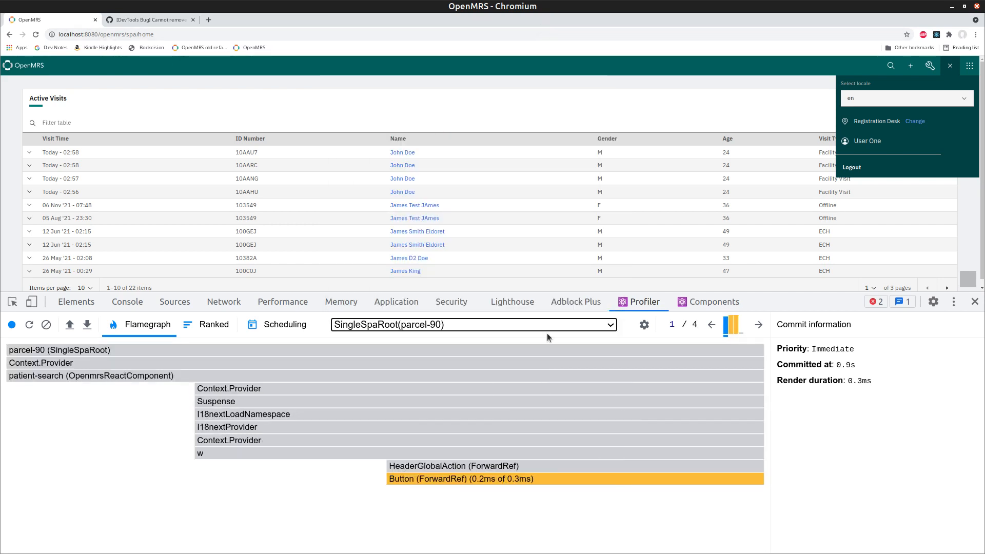
pyautogui.press('Down')
pyautogui.press('Down')
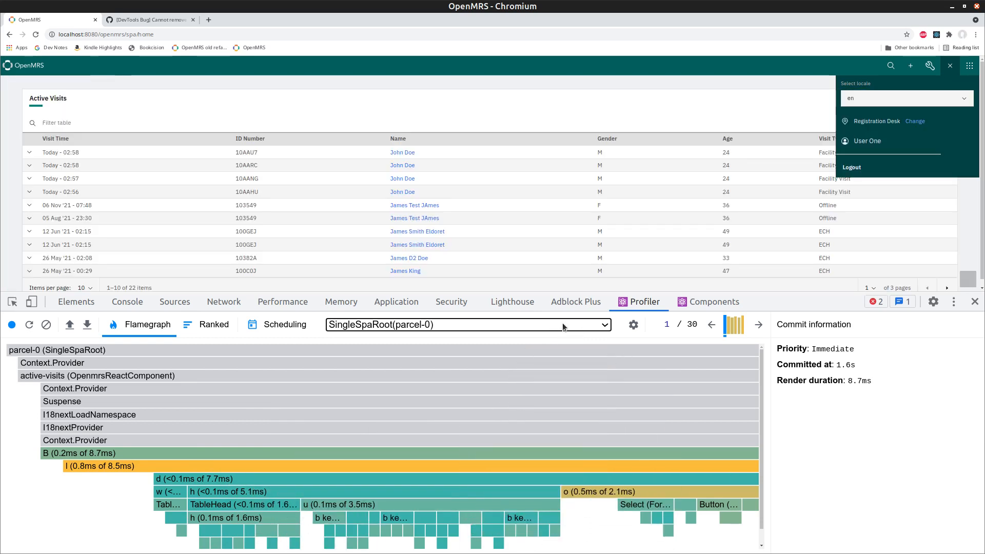
pyautogui.click(551, 329)
pyautogui.click(551, 329)
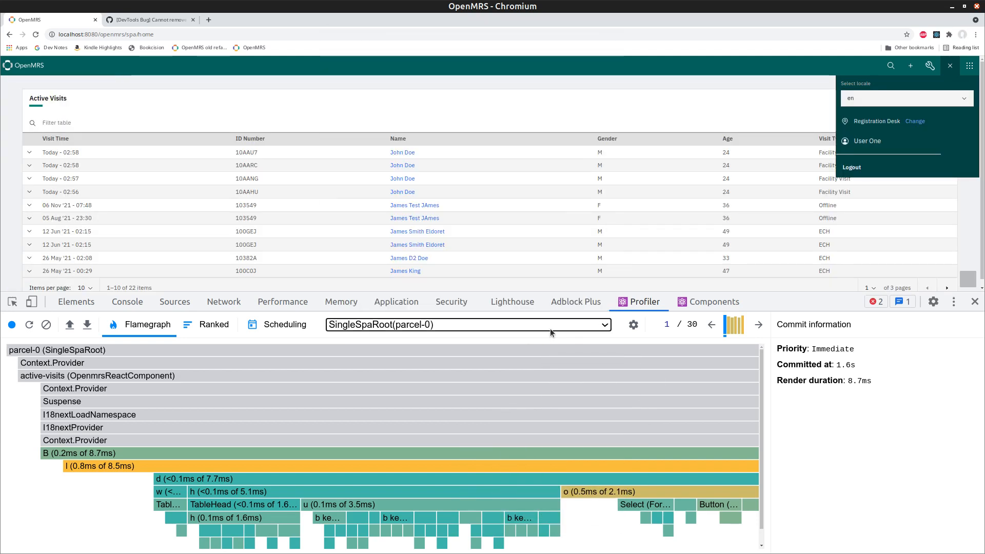
# Step: Step through roots parcel-85 and parcel-97 to the parcel-112 login flamegraph
pyautogui.press('Down')
pyautogui.press('Down')
pyautogui.press('Down')
pyautogui.press('Down')
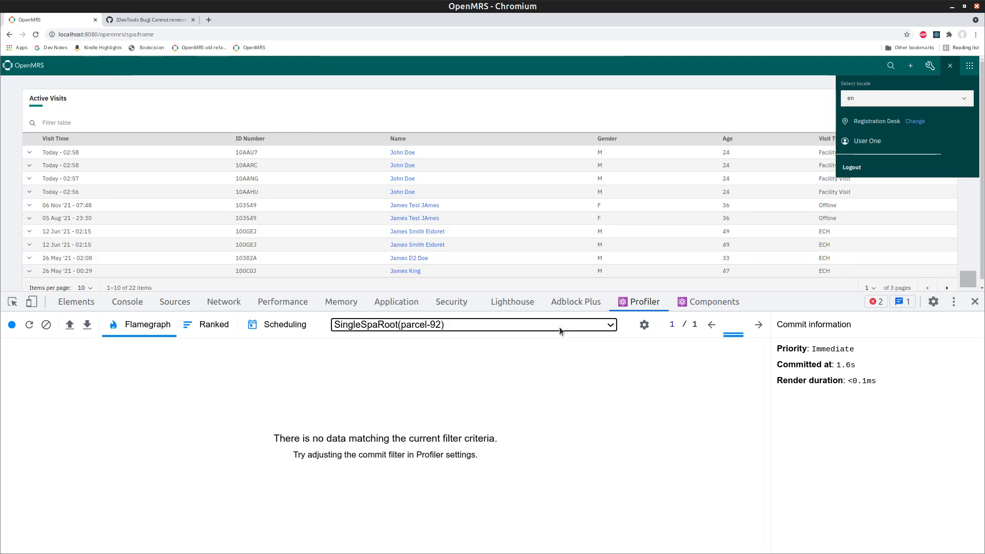
pyautogui.press('Down')
pyautogui.press('Down')
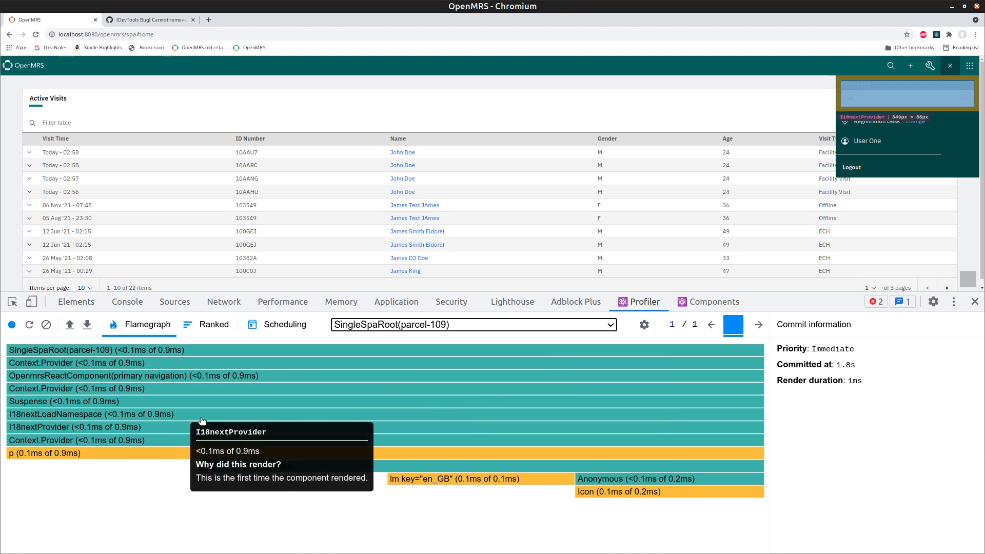
pyautogui.press('Down')
pyautogui.press('Down')
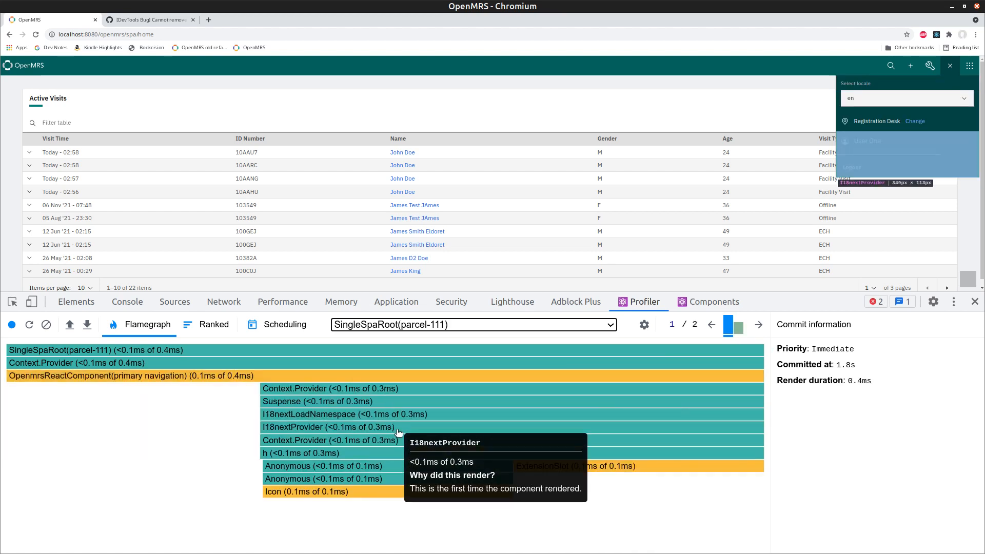
pyautogui.press('Down')
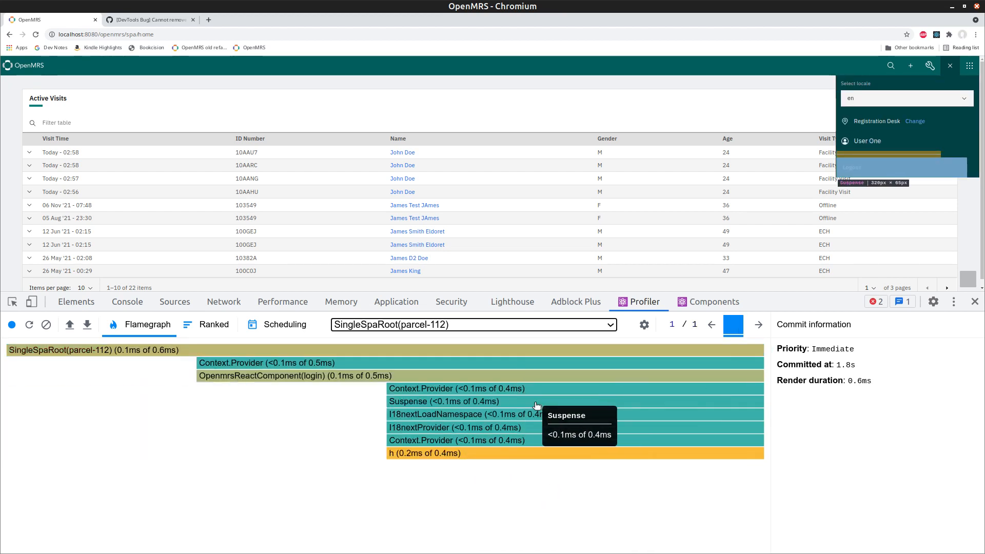
pyautogui.click(509, 324)
pyautogui.click(509, 323)
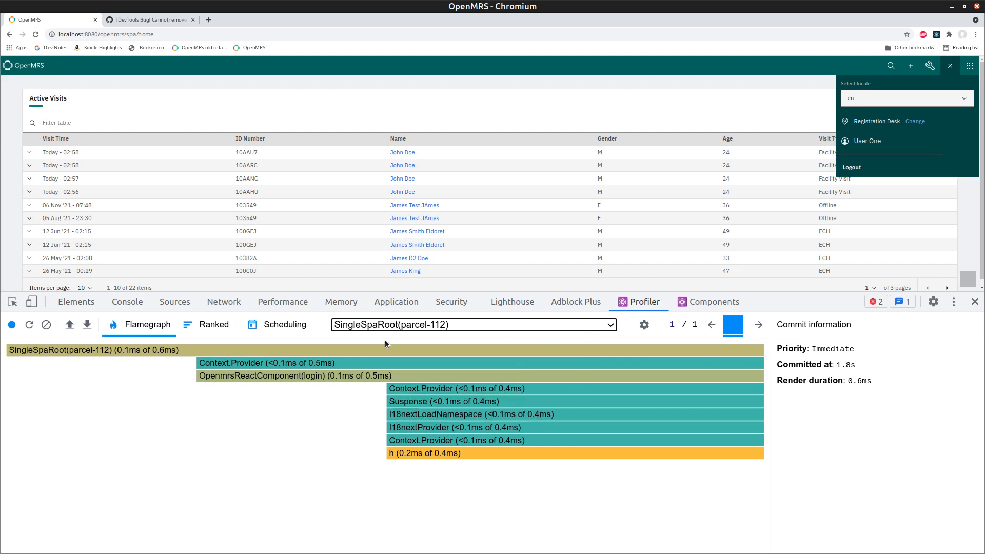
# Step: In the Performance panel, record opening the OpenMRS user menu after first closing it
pyautogui.click(283, 303)
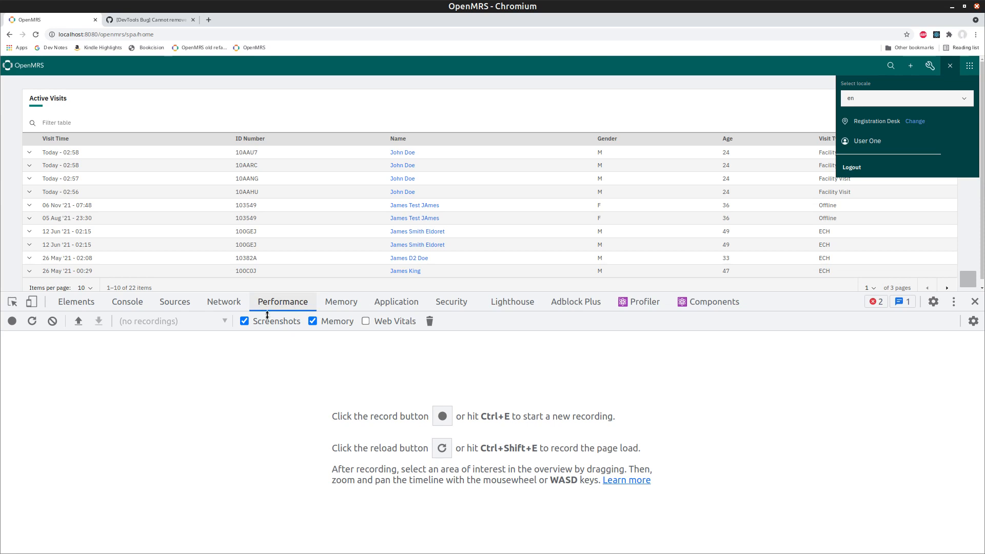
pyautogui.click(951, 67)
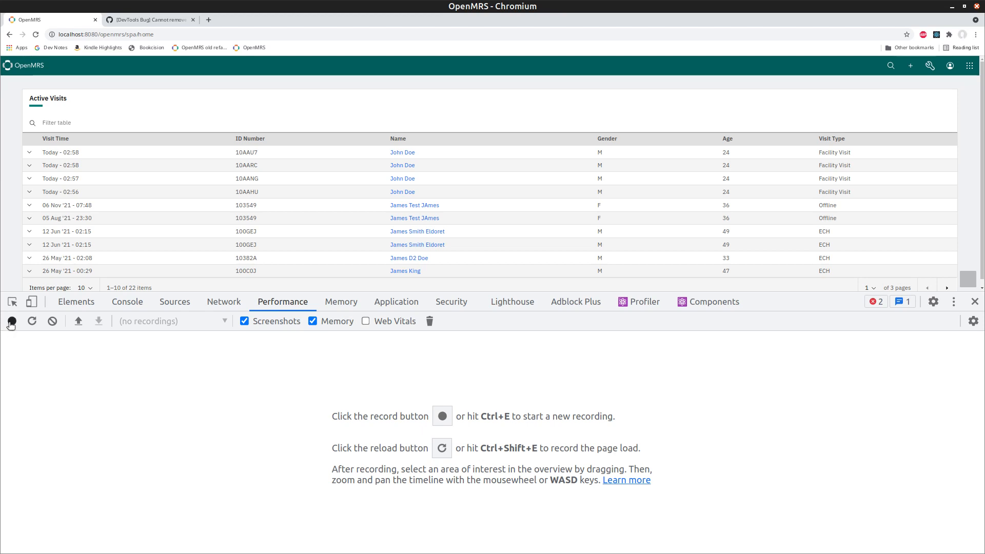
pyautogui.click(11, 322)
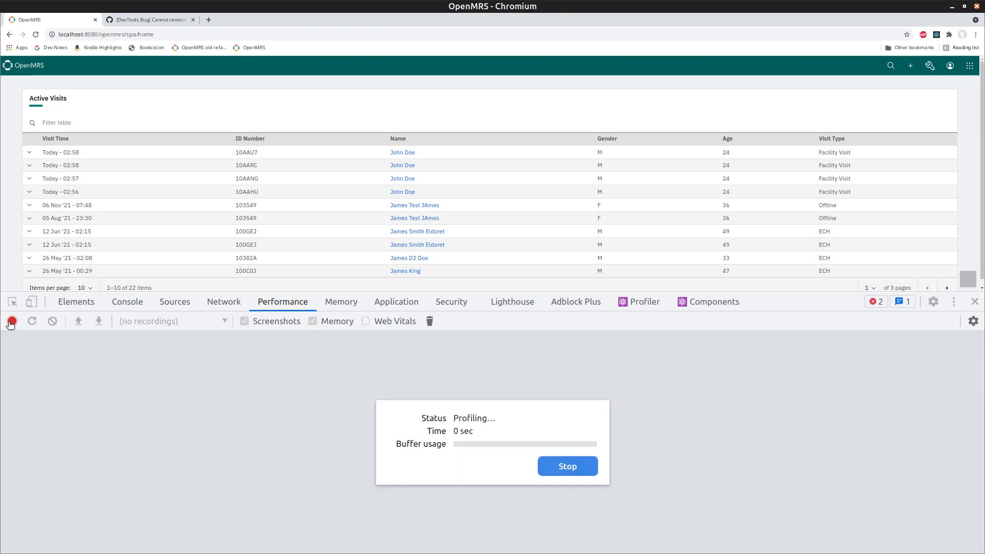
pyautogui.click(950, 66)
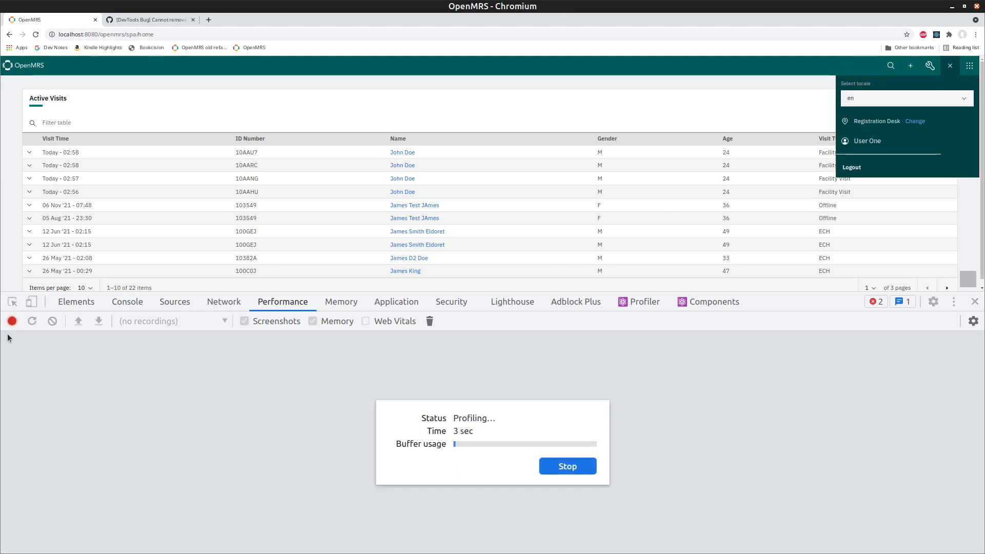
pyautogui.click(11, 321)
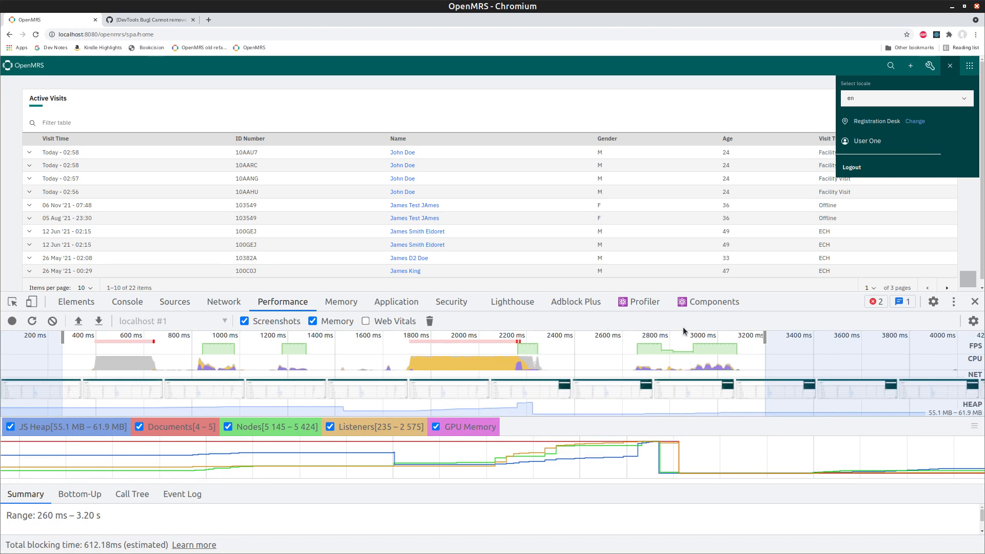
# Step: Enlarge the DevTools pane and the flame chart area to show deeper call rows
pyautogui.moveTo(791, 289); pyautogui.dragTo(782, 124)
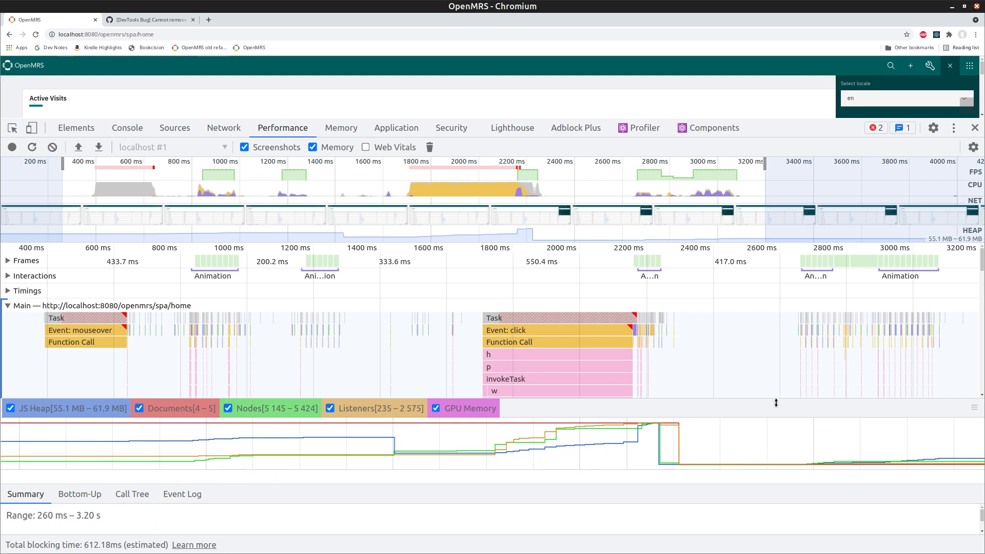
pyautogui.moveTo(776, 408); pyautogui.dragTo(786, 374)
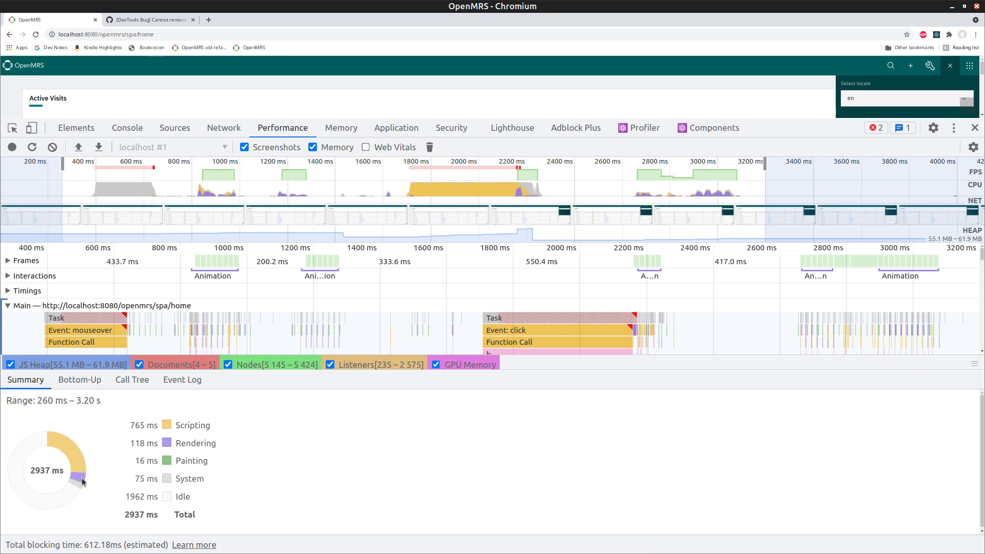
# Step: Cycle through the Bottom-Up, Call Tree and Event Log views, ending on Bottom-Up
pyautogui.click(83, 380)
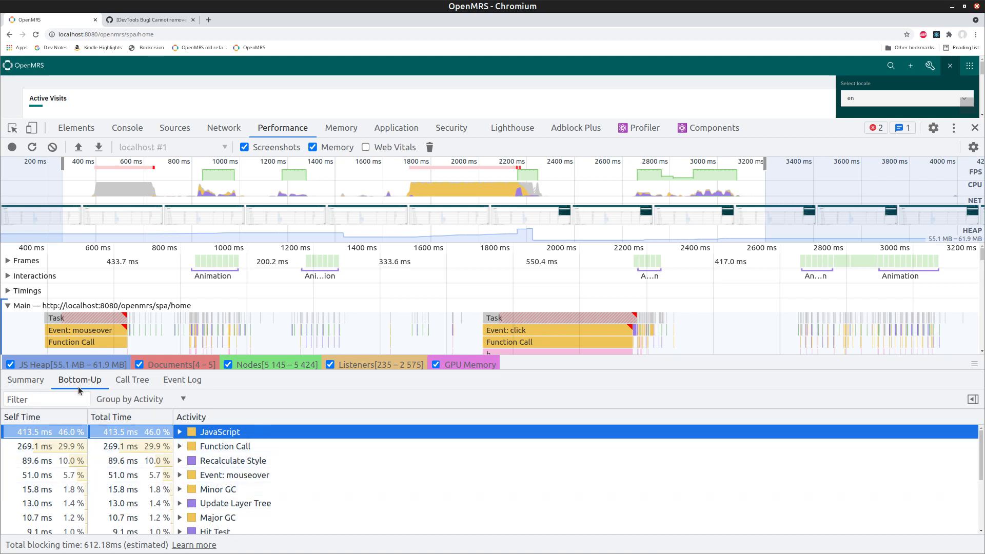
pyautogui.click(140, 383)
pyautogui.click(186, 380)
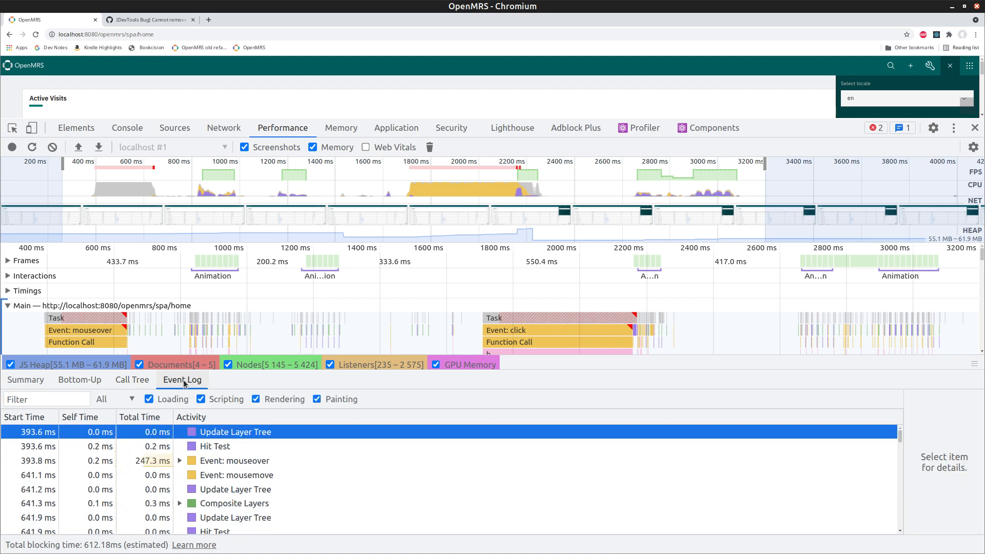
pyautogui.click(81, 383)
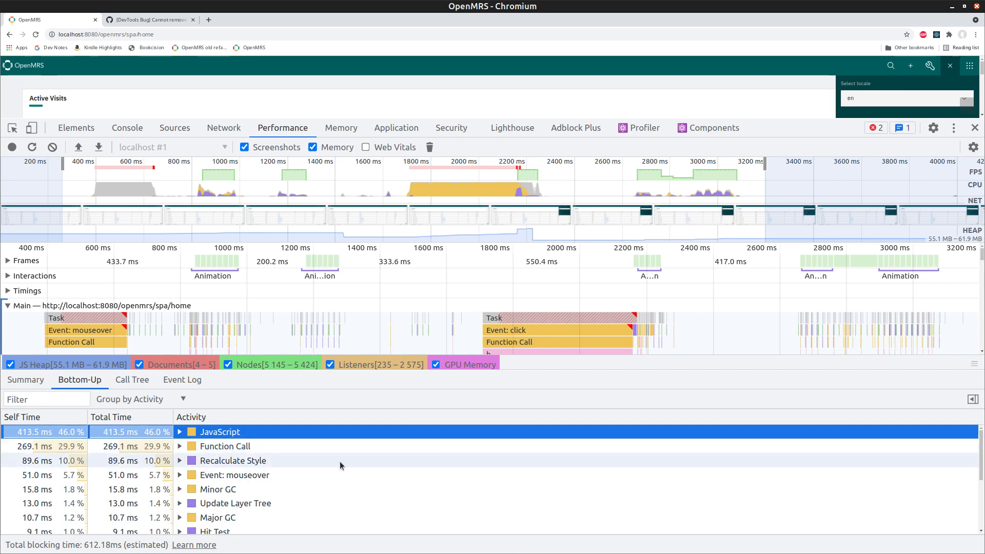
# Step: Select Function Call (269.1 ms self time) and expand then collapse its nested callers
pyautogui.click(183, 450)
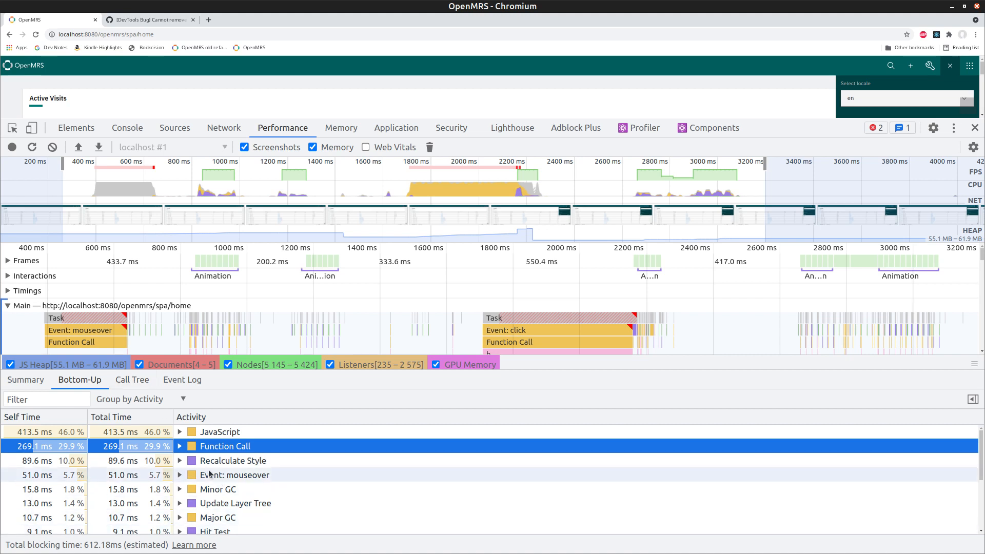
pyautogui.click(179, 447)
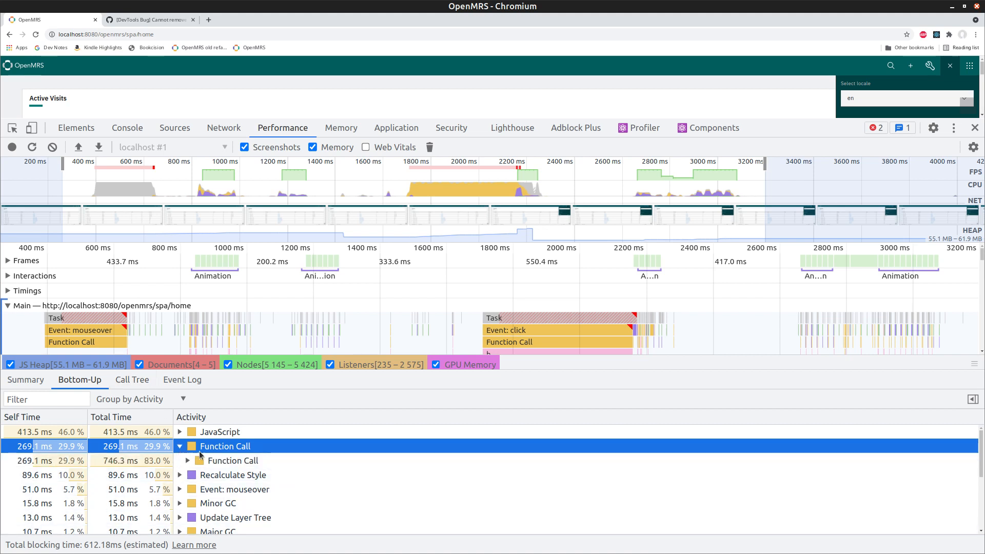
pyautogui.click(188, 462)
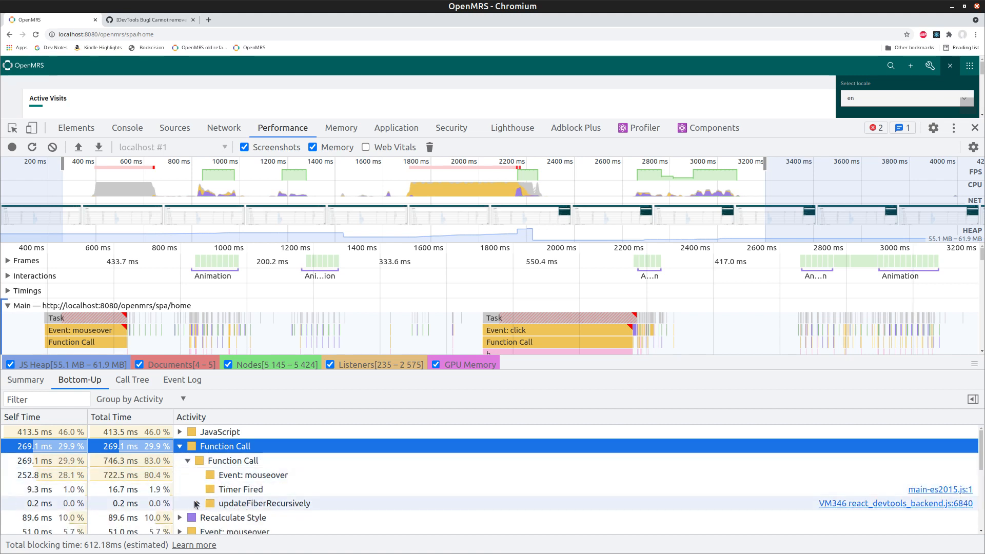
pyautogui.click(188, 461)
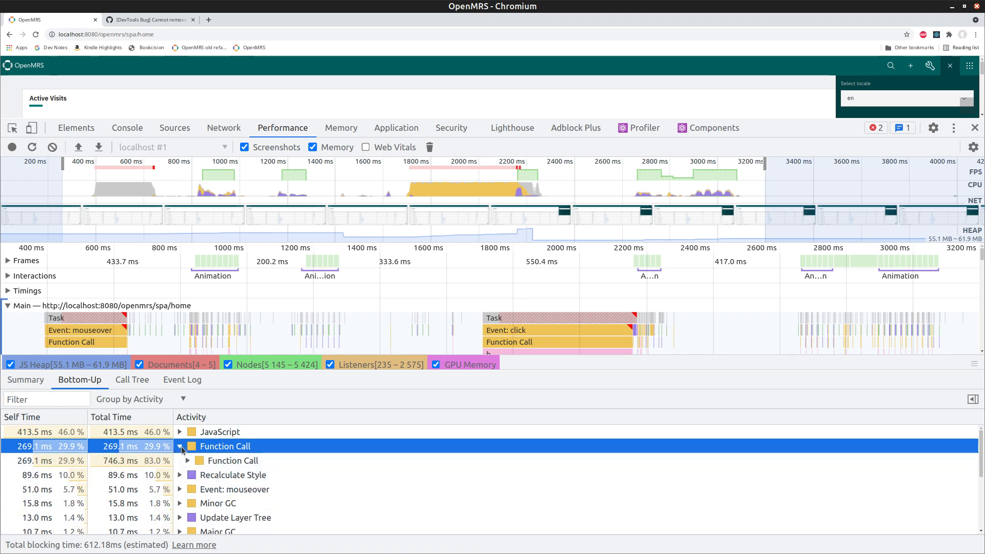
pyautogui.click(180, 447)
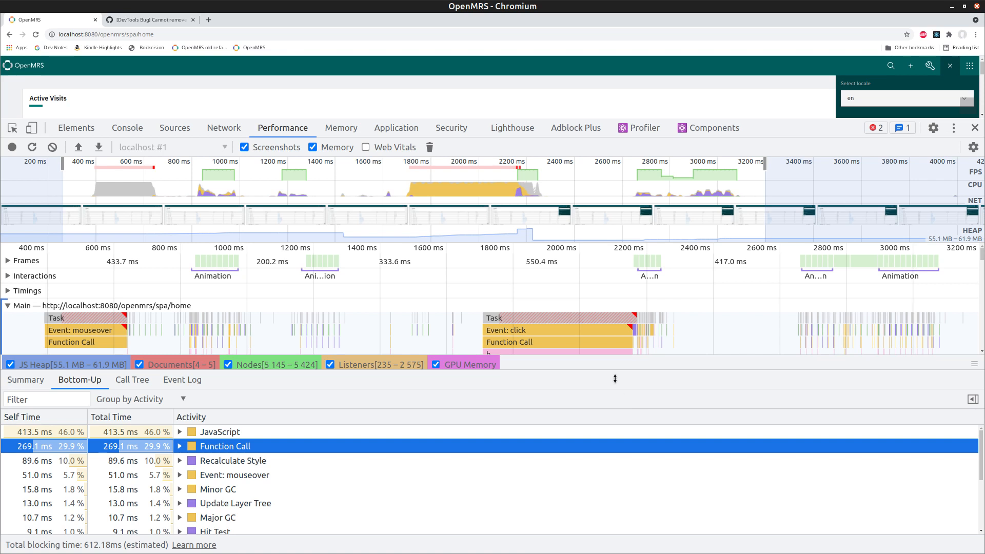
# Step: Hide the details pane and select about 1700–2250 ms around the Event: click task
pyautogui.moveTo(615, 373); pyautogui.dragTo(607, 543)
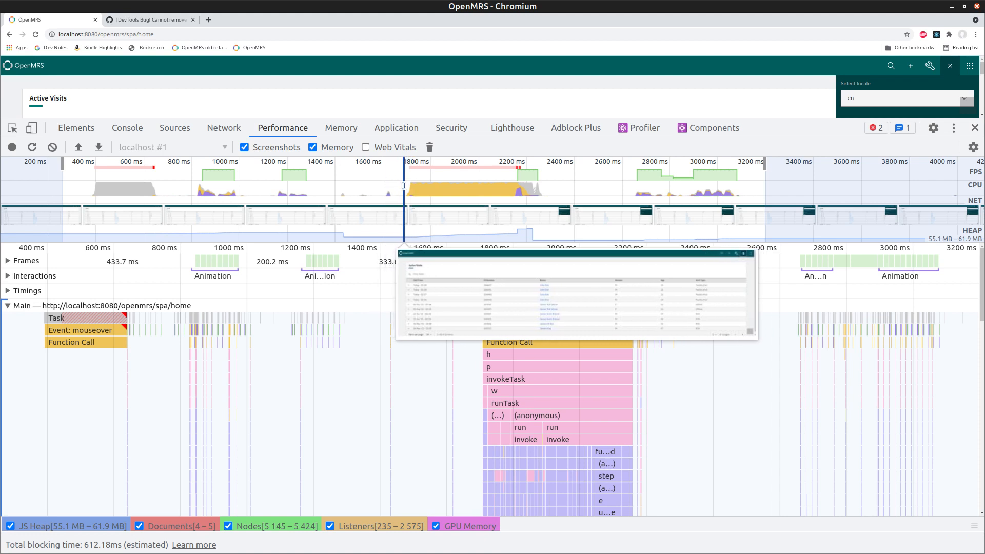
pyautogui.moveTo(403, 187)
pyautogui.mouseDown()
pyautogui.moveTo(519, 188)
pyautogui.moveTo(402, 196)
pyautogui.moveTo(523, 185)
pyautogui.moveTo(397, 186)
pyautogui.mouseUp()
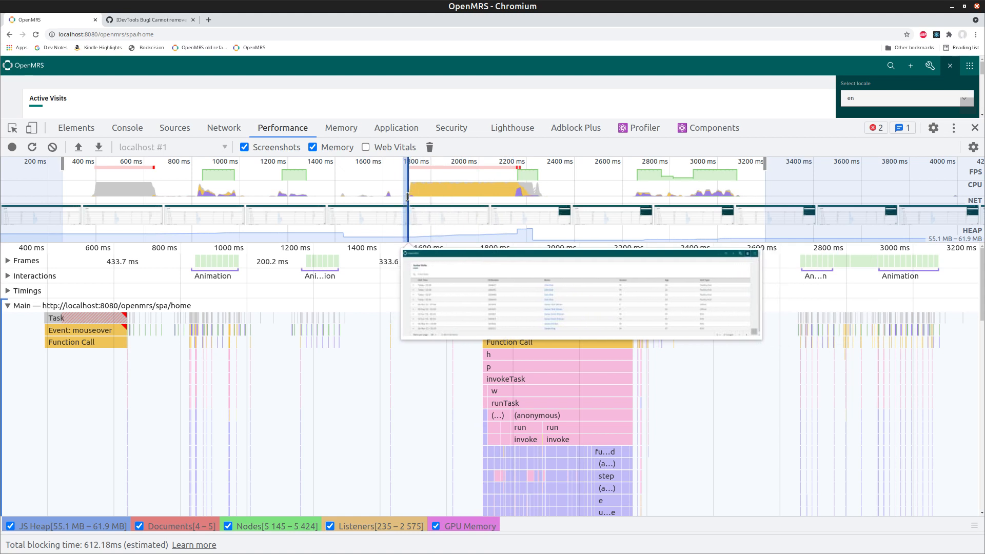
pyautogui.moveTo(408, 197); pyautogui.dragTo(542, 196)
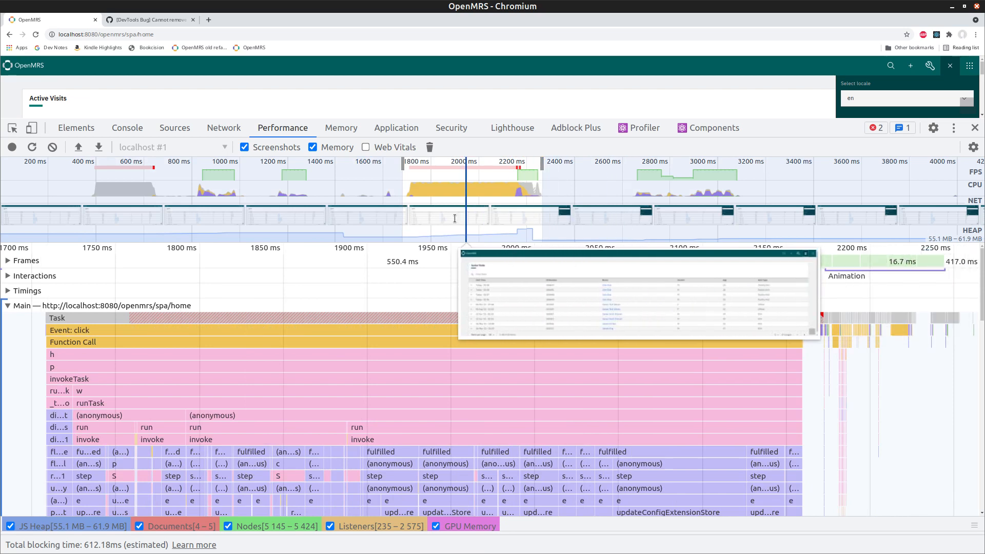
# Step: Trim the overview selection to roughly 1835–2230 ms, with a slightly earlier start
pyautogui.moveTo(402, 161); pyautogui.dragTo(410, 161)
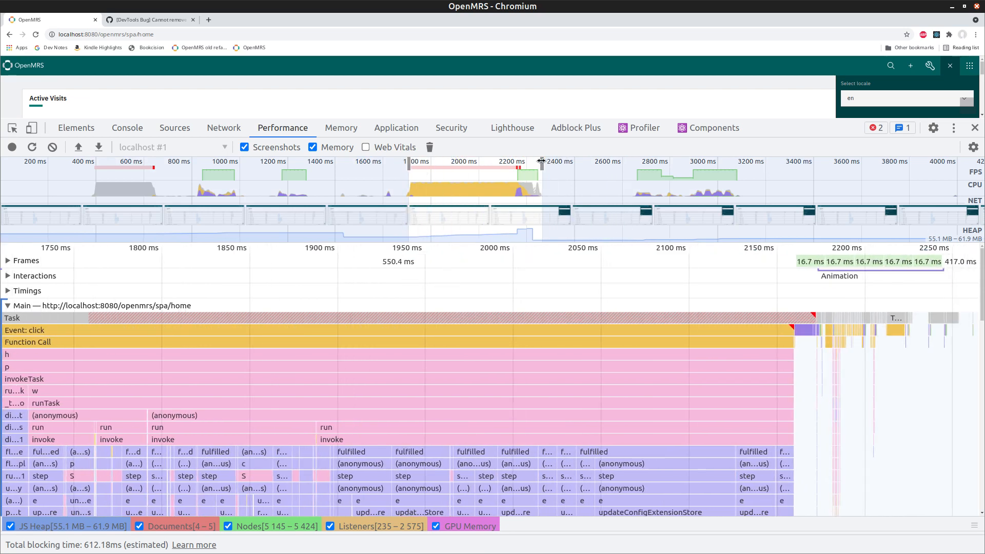
pyautogui.moveTo(542, 161); pyautogui.dragTo(512, 161)
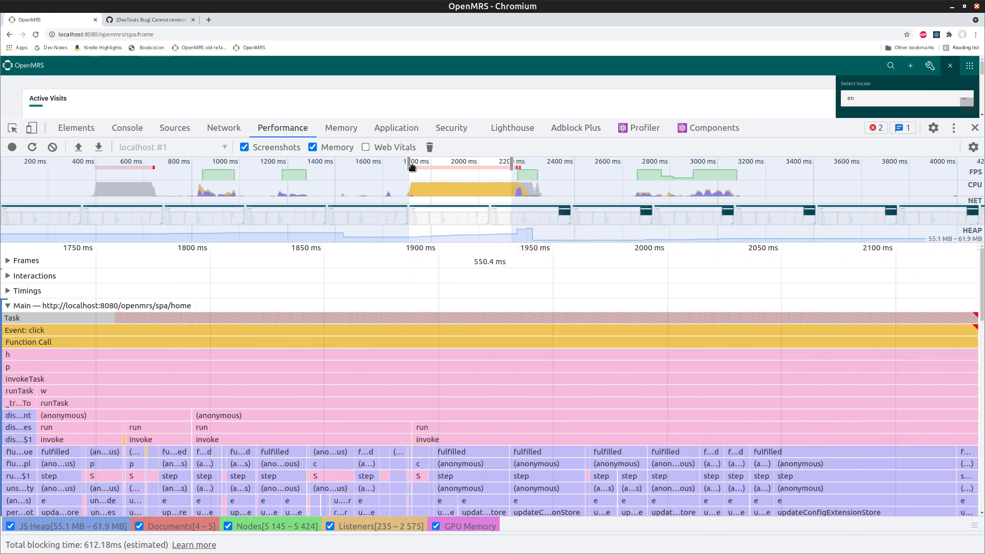
pyautogui.moveTo(409, 163); pyautogui.dragTo(408, 162)
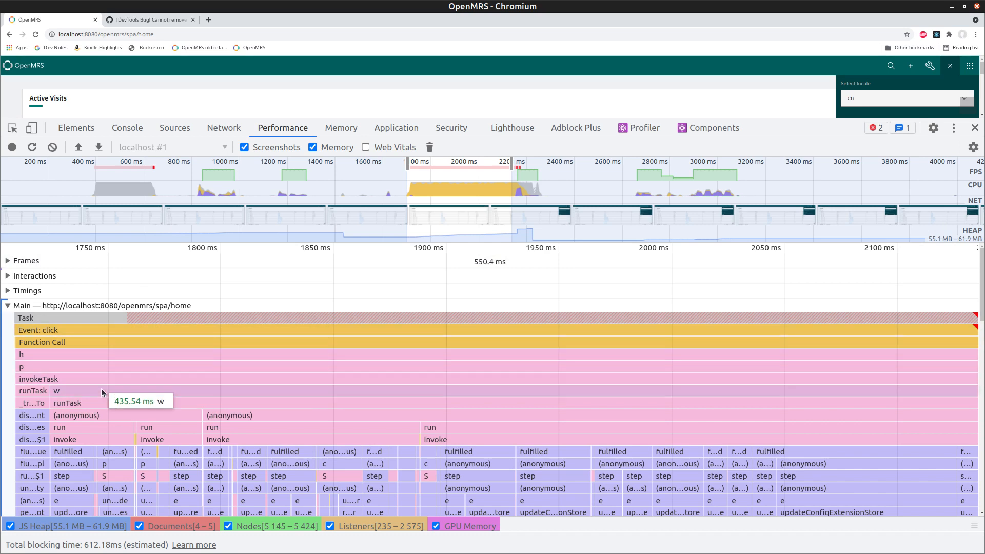
# Step: Zoom to about 1740–1910 ms and reveal dispatchAction, scheduleUpdateOnFiber and flushSyncCallbackQueue frames
pyautogui.scroll(-3, 308, 371)
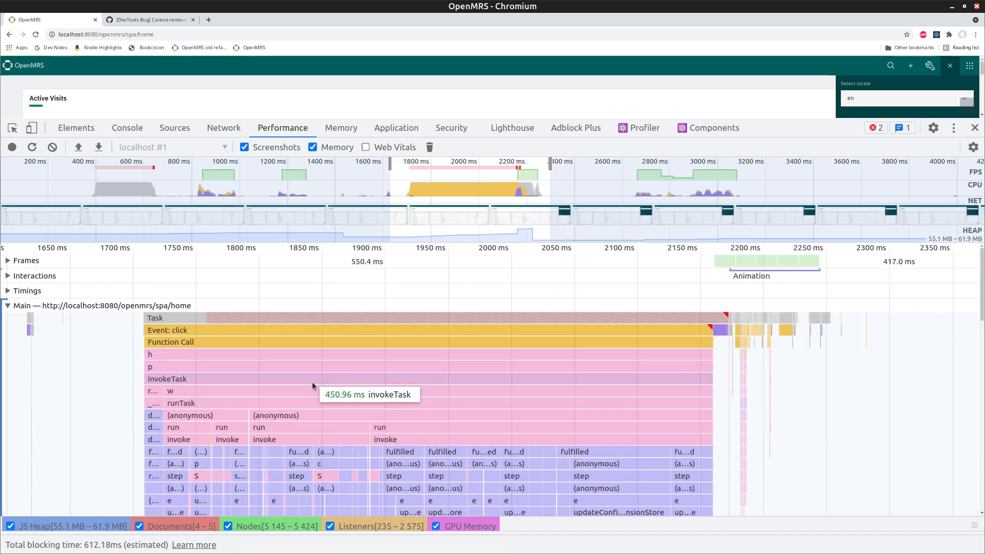
pyautogui.scroll(5, 312, 382)
pyautogui.scroll(3, 246, 449)
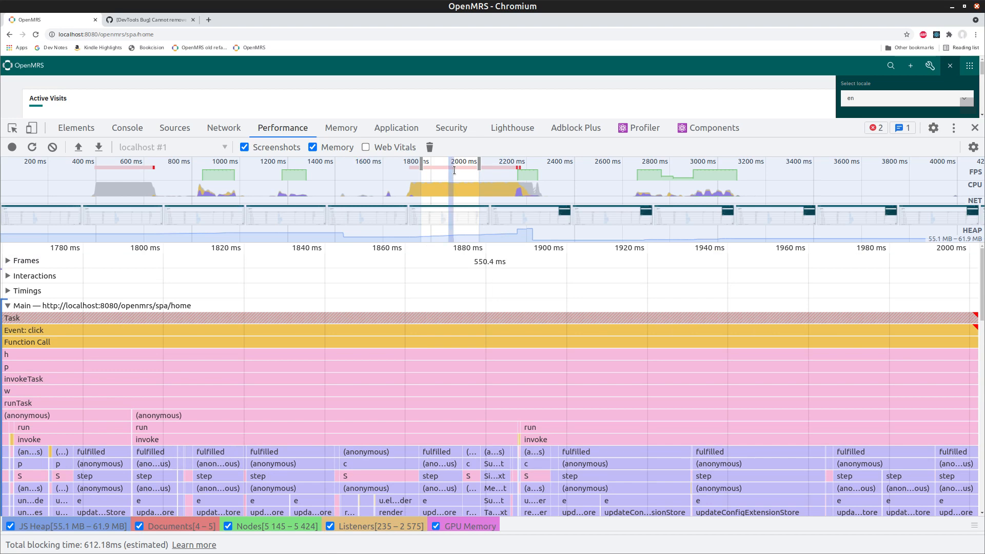
pyautogui.moveTo(454, 170); pyautogui.dragTo(416, 162)
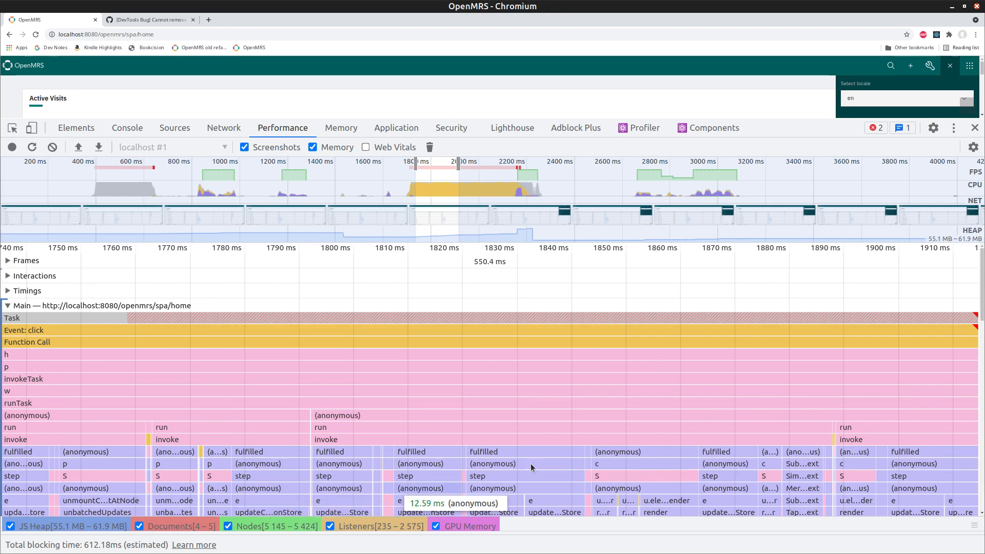
pyautogui.moveTo(981, 291); pyautogui.dragTo(983, 327)
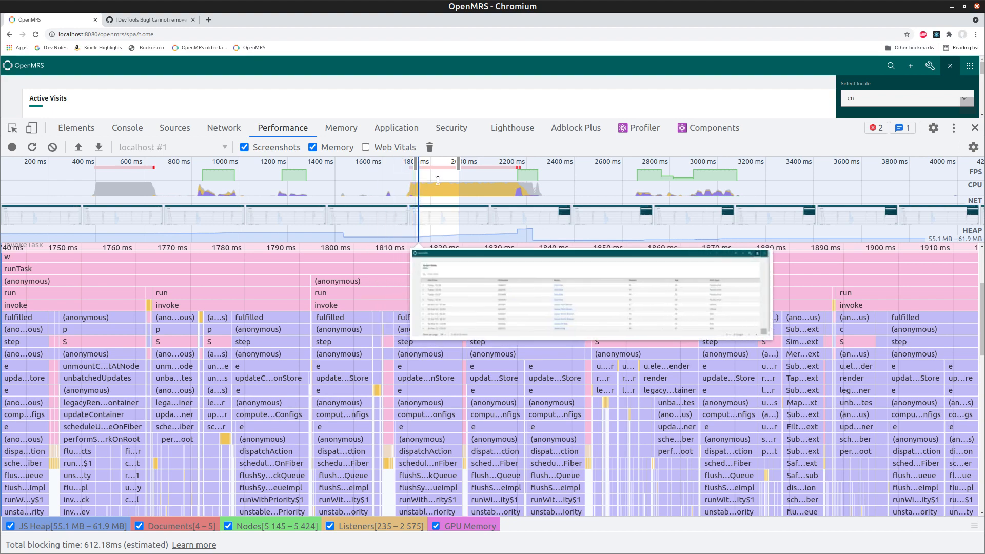
# Step: Shift the selection to about 1980–2150 ms, exposing repeated updateConfigExtensionStore calls
pyautogui.moveTo(459, 164); pyautogui.dragTo(507, 163)
pyautogui.moveTo(413, 163); pyautogui.dragTo(471, 170)
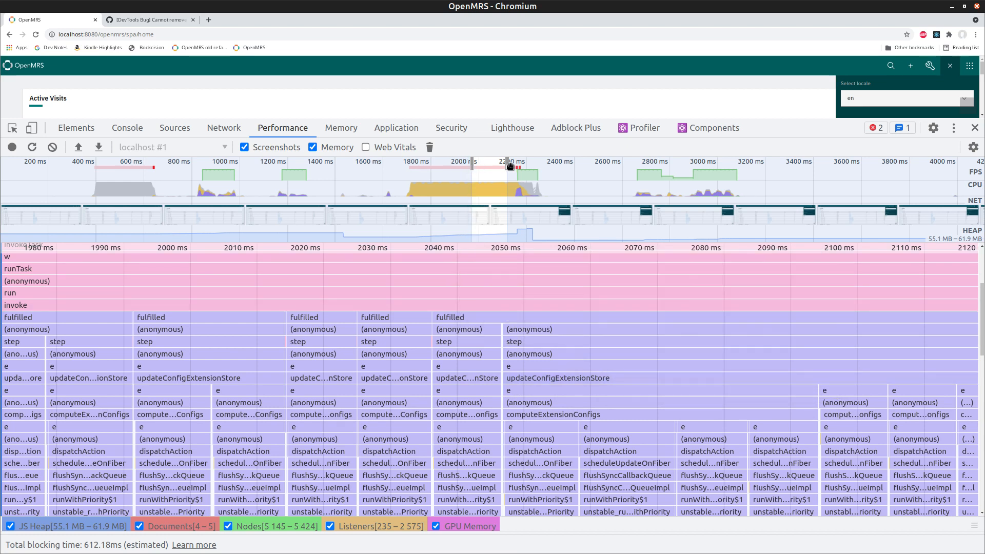
pyautogui.moveTo(506, 163); pyautogui.dragTo(516, 163)
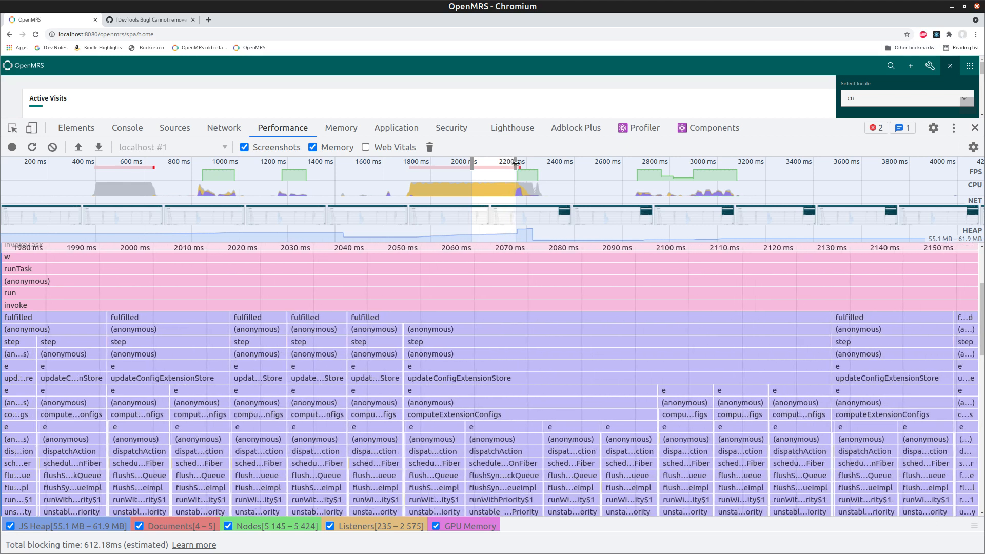